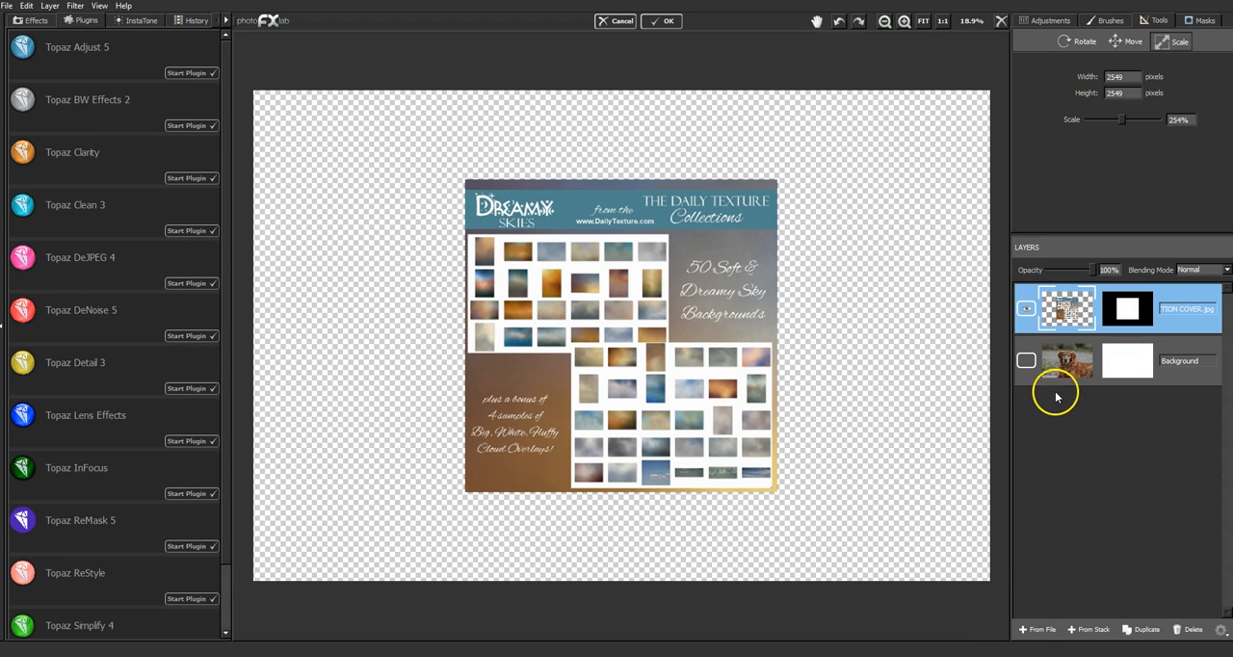
- Hide the texture collection cover layer and show the Background layer with the dog photo
click(1027, 309)
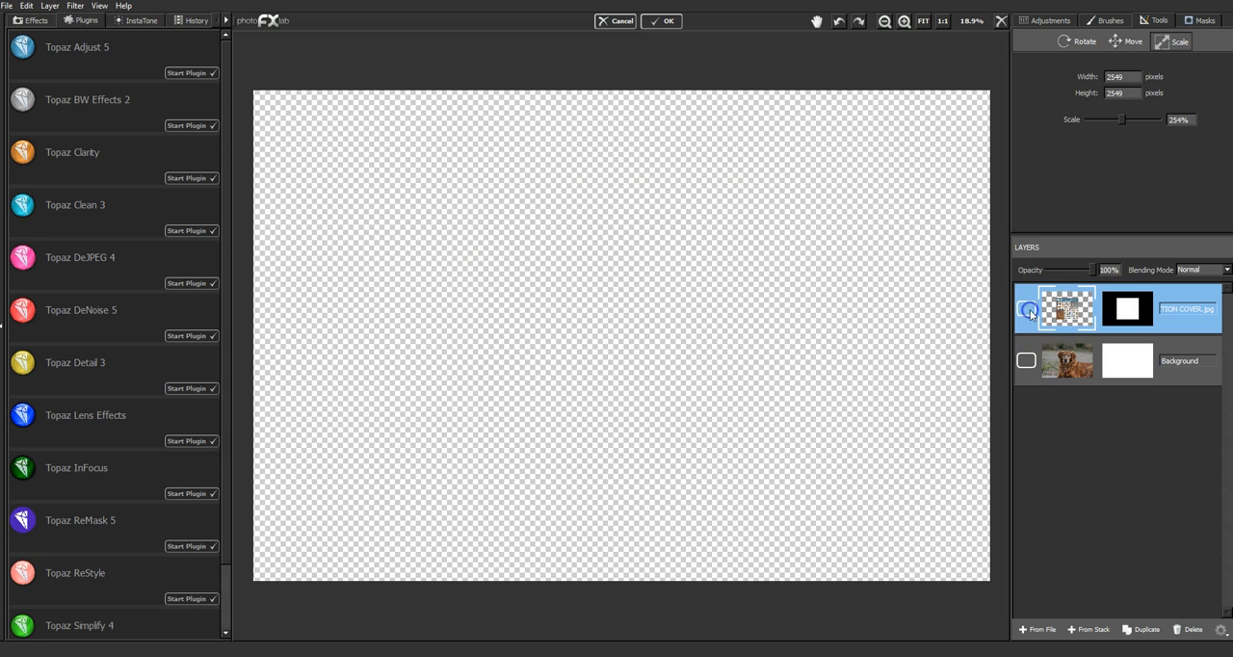
click(1030, 361)
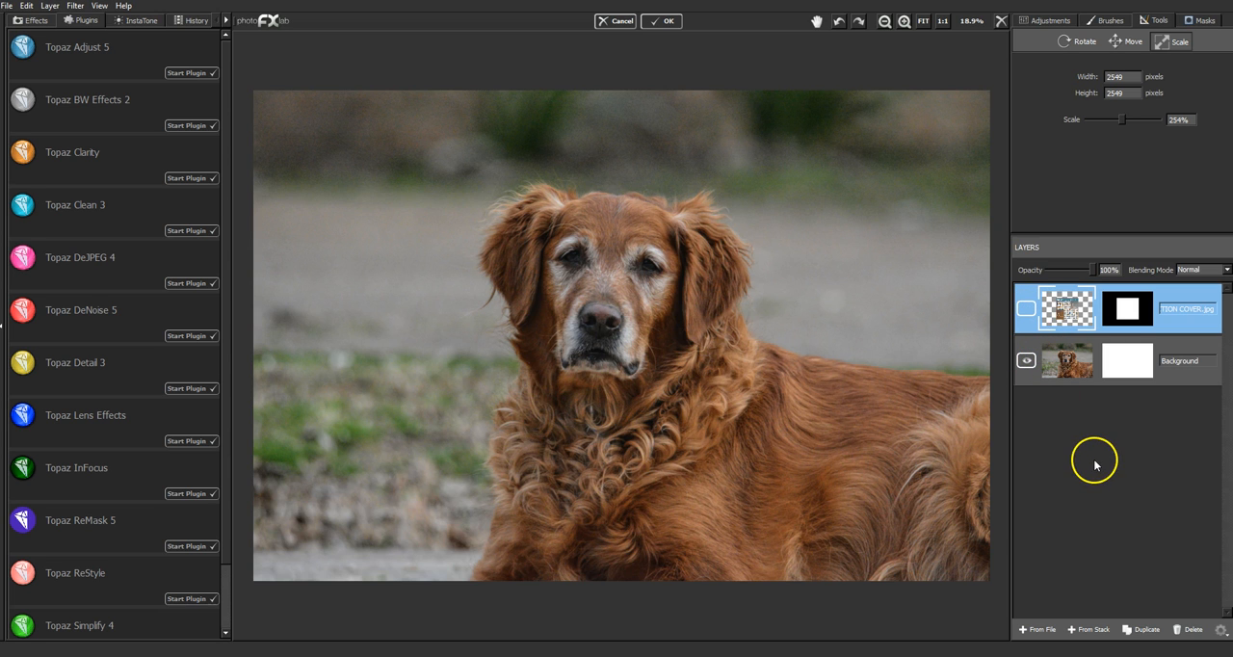
click(1146, 494)
click(1201, 532)
- Add DT-DreamySky (19).jpg from the DREAMY SKIES COLLECTION folder as a new layer
click(1054, 630)
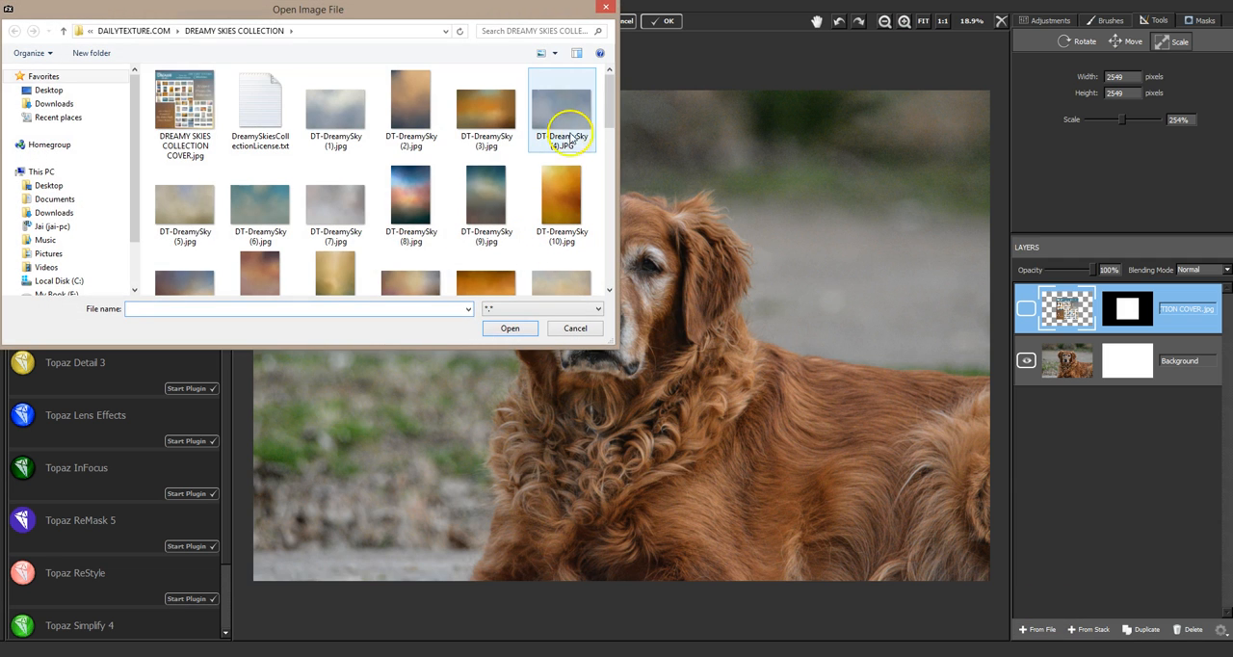
drag(611, 111, 608, 140)
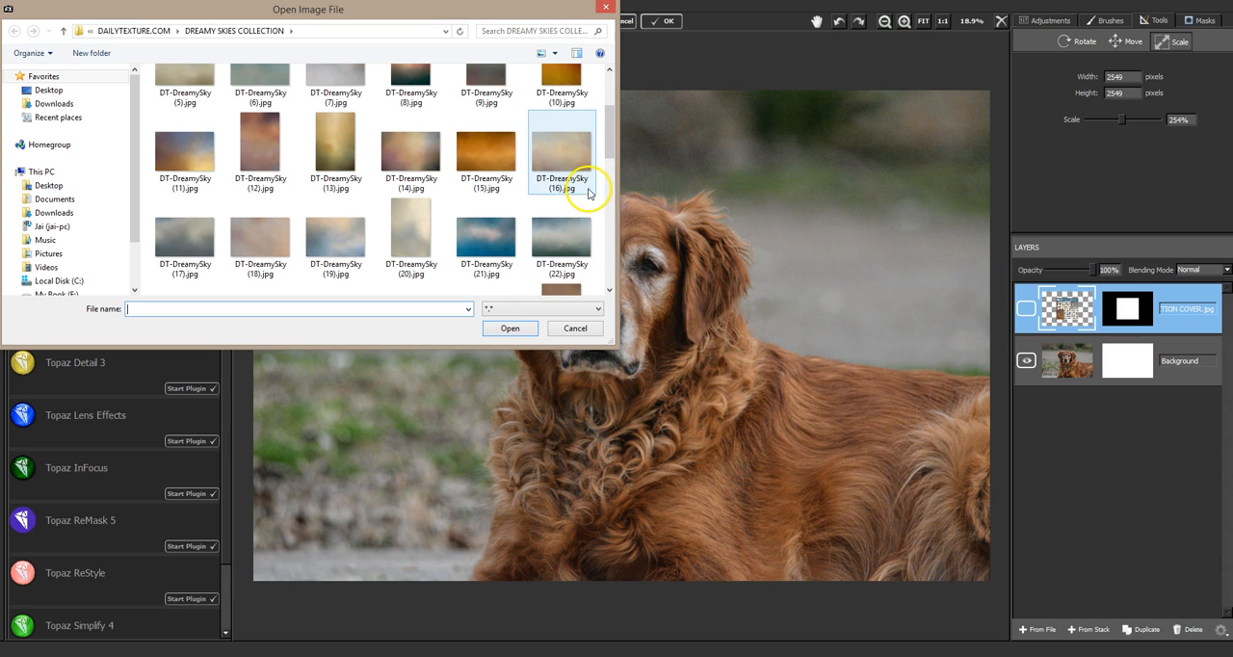
drag(608, 145, 615, 184)
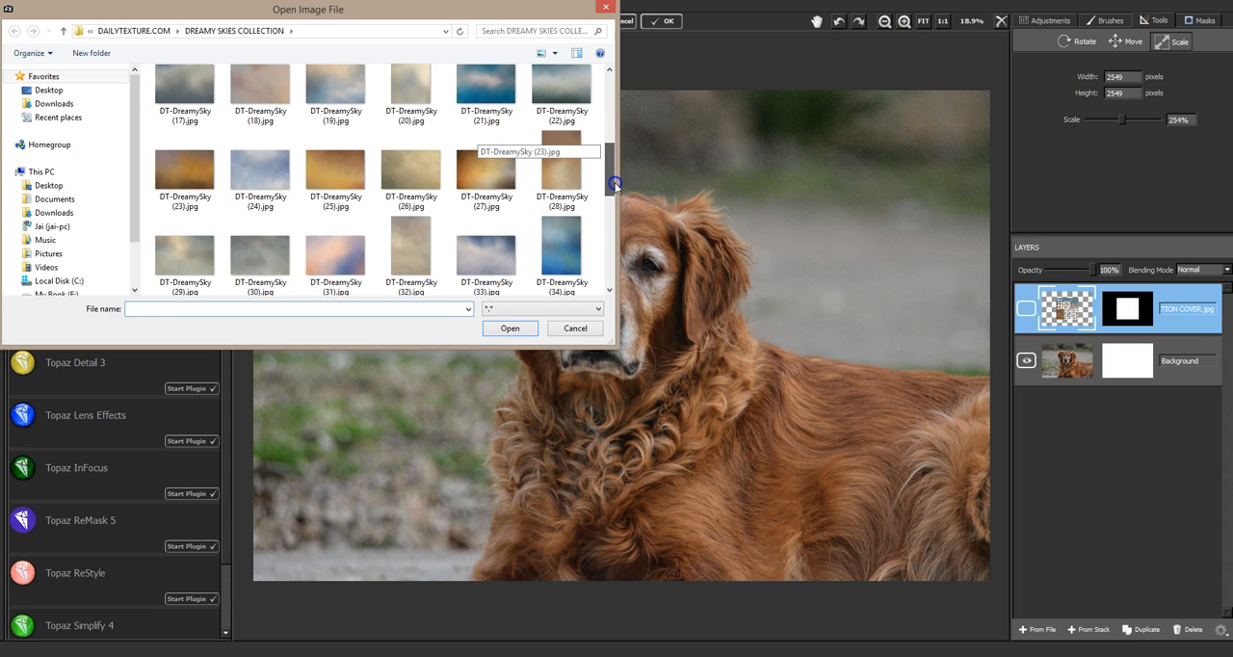
drag(616, 188, 616, 208)
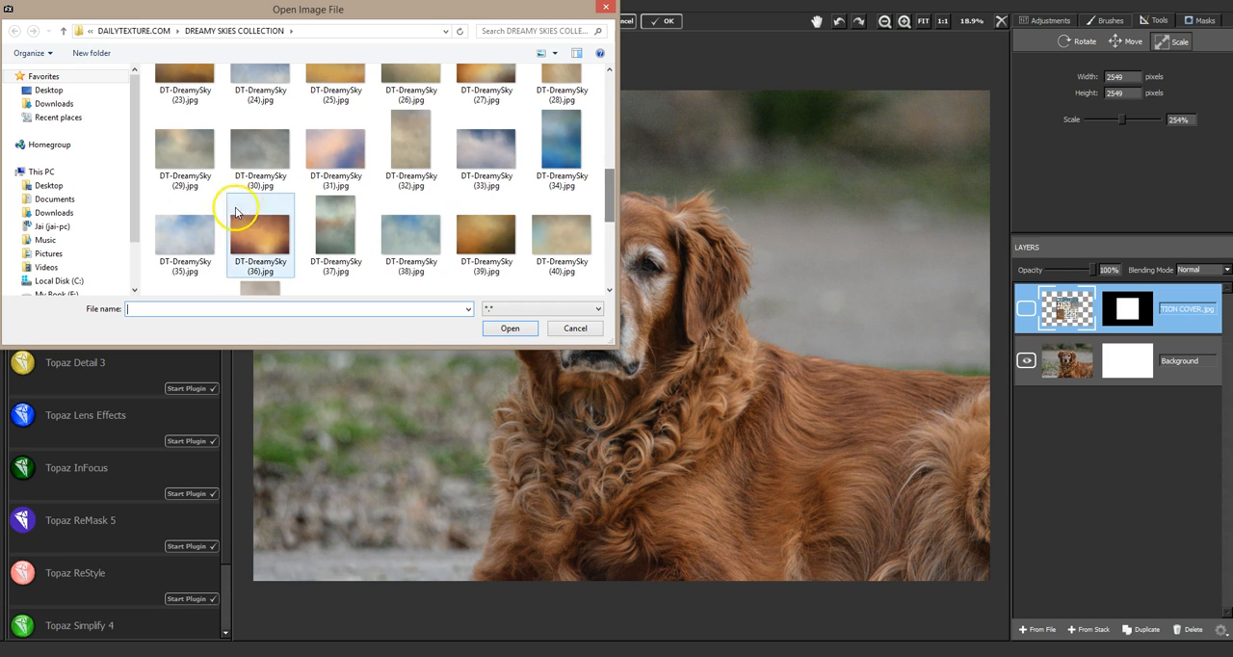
click(187, 162)
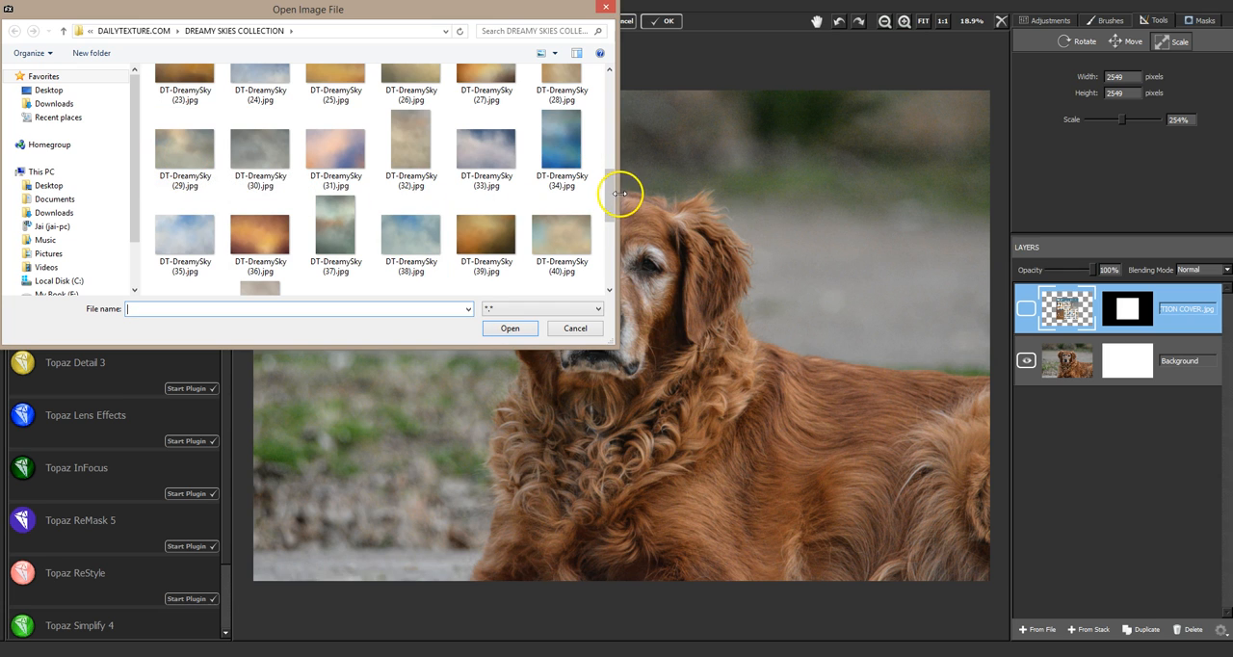
drag(613, 193, 599, 160)
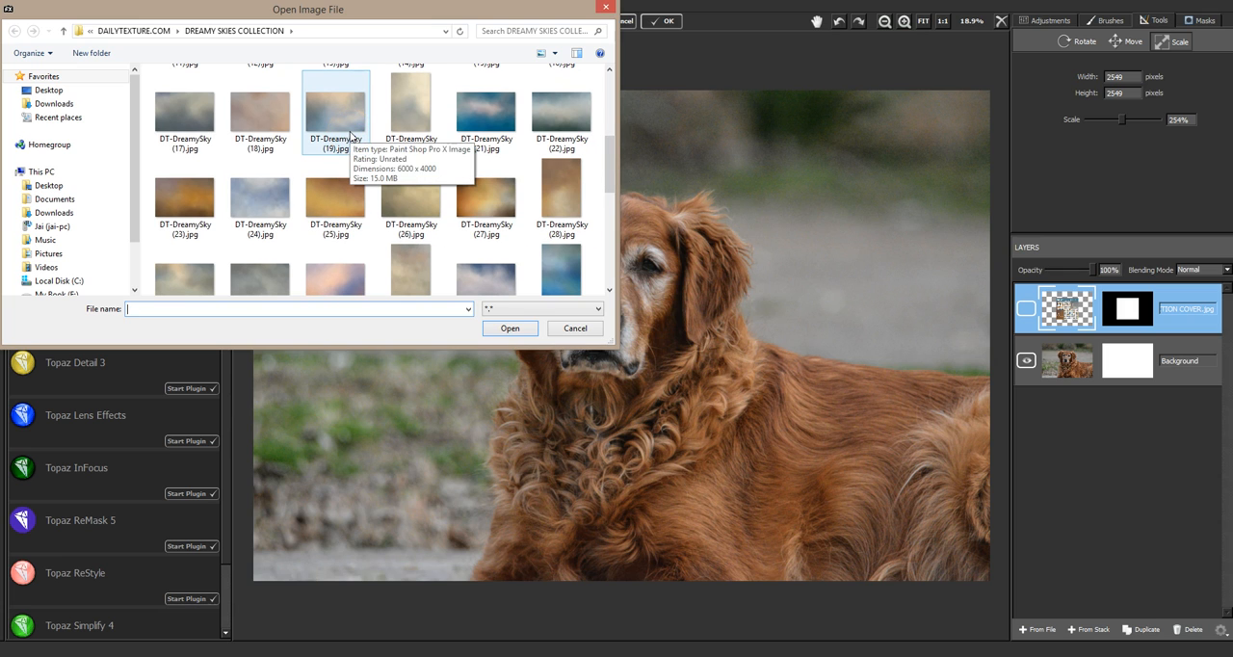
double_click(350, 137)
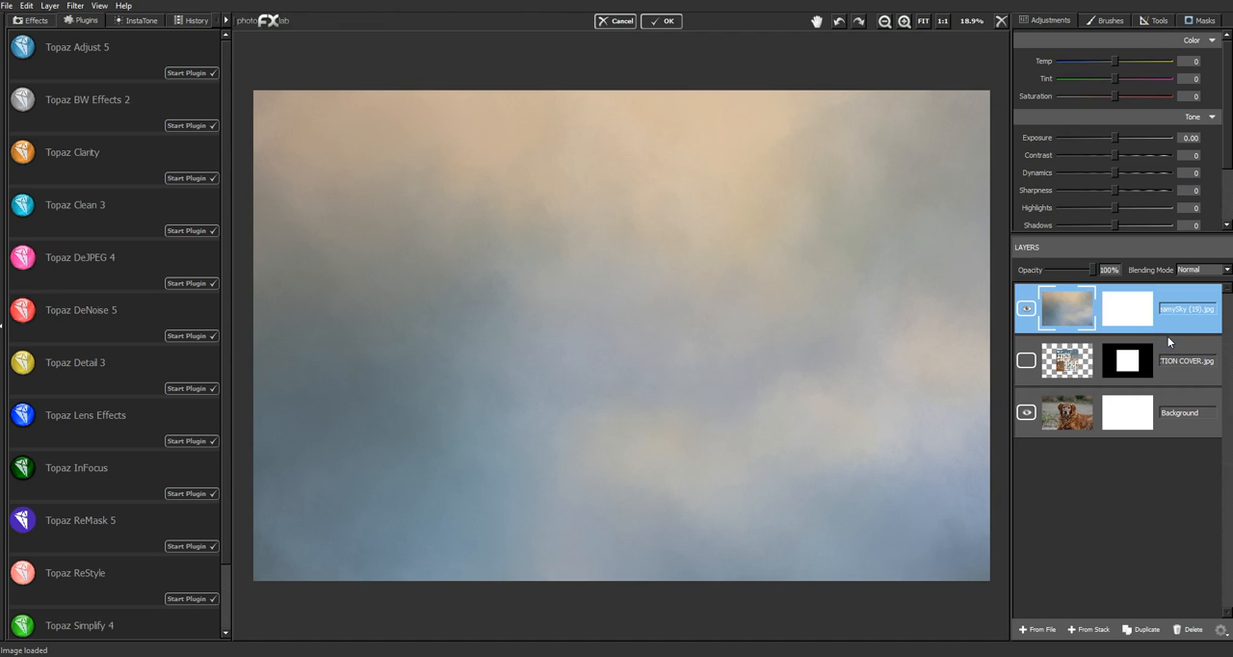
click(1150, 314)
- Move the Background dog layer to the top of the layer stack and set its mask brush flow to 1.00
click(1150, 420)
drag(1151, 422, 1143, 310)
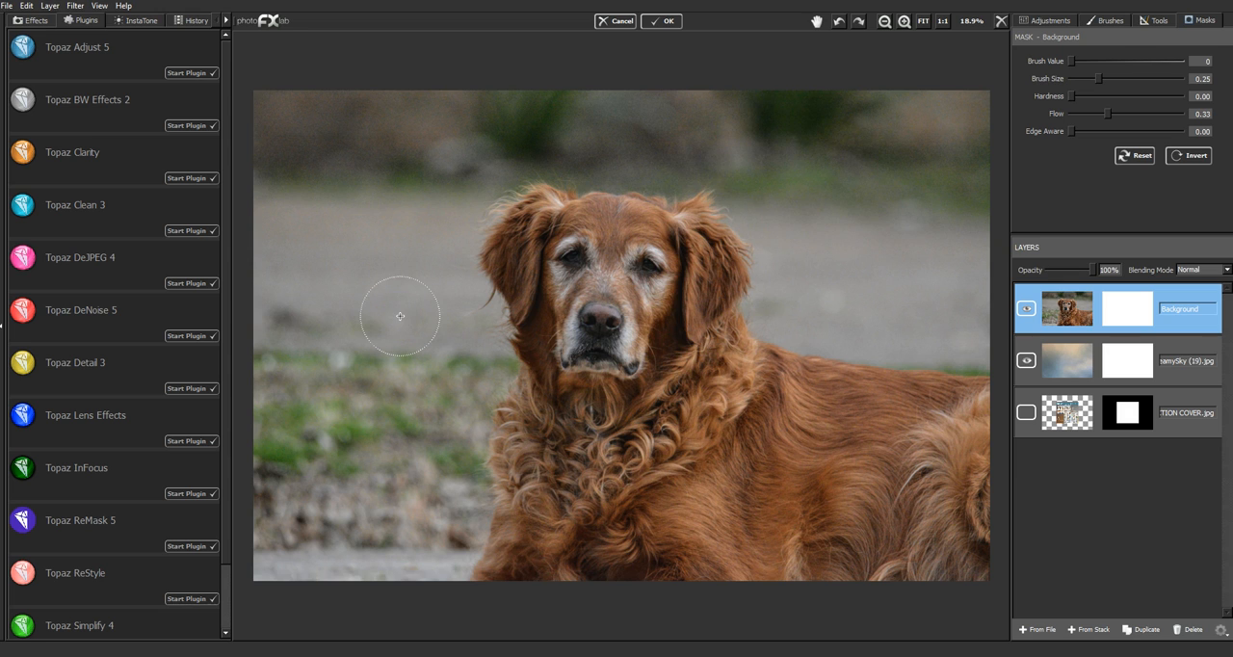
click(1110, 114)
click(1183, 114)
- Mask out the large areas of scenery around the dog on the Background layer, enlarging the mask brush size to 0.57
mouse_move(895, 138)
mouse_down()
mouse_move(936, 127)
mouse_move(837, 128)
mouse_move(949, 137)
mouse_move(824, 164)
mouse_move(941, 168)
mouse_up()
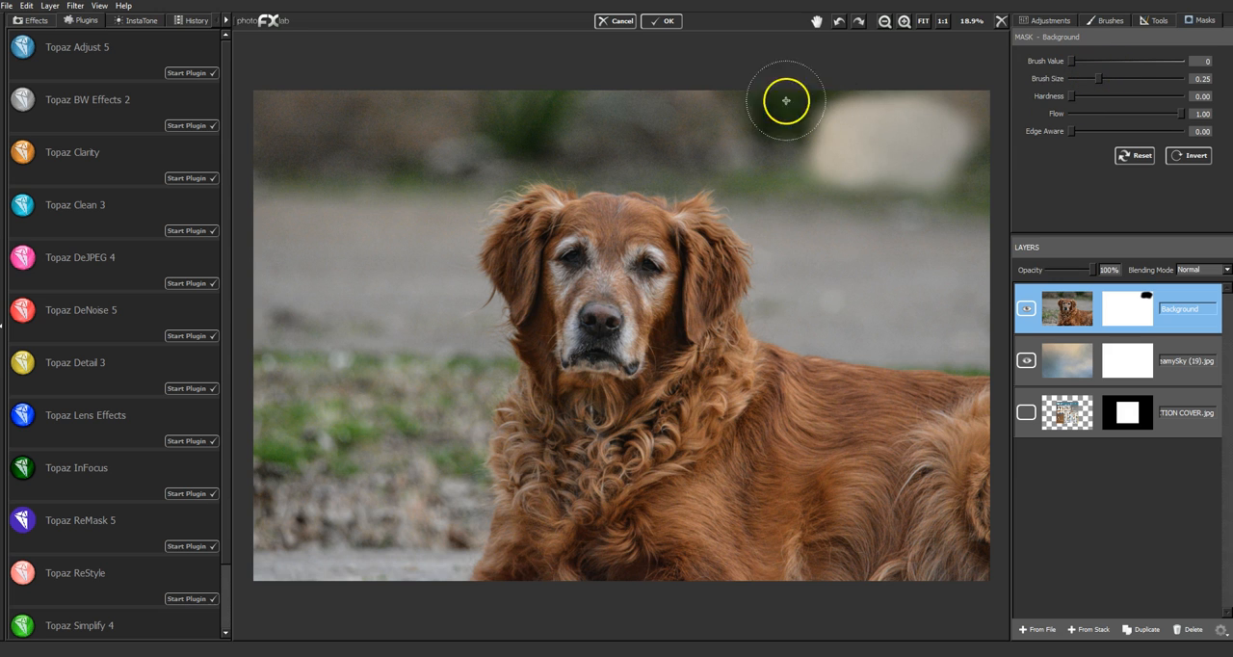
mouse_move(1098, 78)
mouse_down()
mouse_move(1144, 108)
mouse_move(1134, 81)
mouse_up()
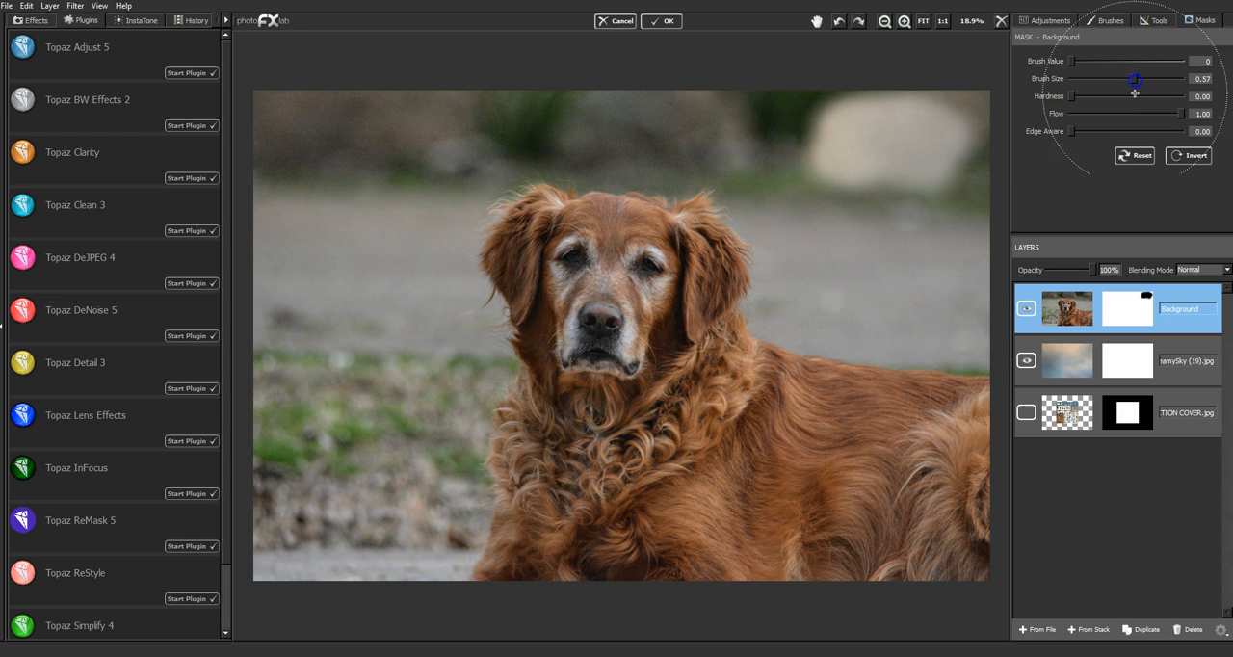
mouse_move(950, 102)
mouse_down()
mouse_move(697, 94)
mouse_move(427, 122)
mouse_move(253, 196)
mouse_up()
mouse_move(318, 290)
mouse_down()
mouse_move(270, 400)
mouse_move(286, 556)
mouse_move(302, 526)
mouse_move(371, 480)
mouse_move(410, 551)
mouse_move(360, 391)
mouse_move(383, 334)
mouse_move(404, 336)
mouse_move(400, 515)
mouse_move(413, 513)
mouse_move(386, 462)
mouse_move(365, 303)
mouse_move(406, 172)
mouse_move(446, 137)
mouse_move(520, 118)
mouse_up()
mouse_move(781, 153)
mouse_down()
mouse_move(885, 212)
mouse_move(799, 156)
mouse_move(847, 229)
mouse_move(780, 194)
mouse_move(854, 288)
mouse_move(874, 248)
mouse_move(960, 288)
mouse_up()
- Mask out the remaining scenery above the dog's head and along its back with a brush size of 0.18
drag(1134, 78, 1091, 80)
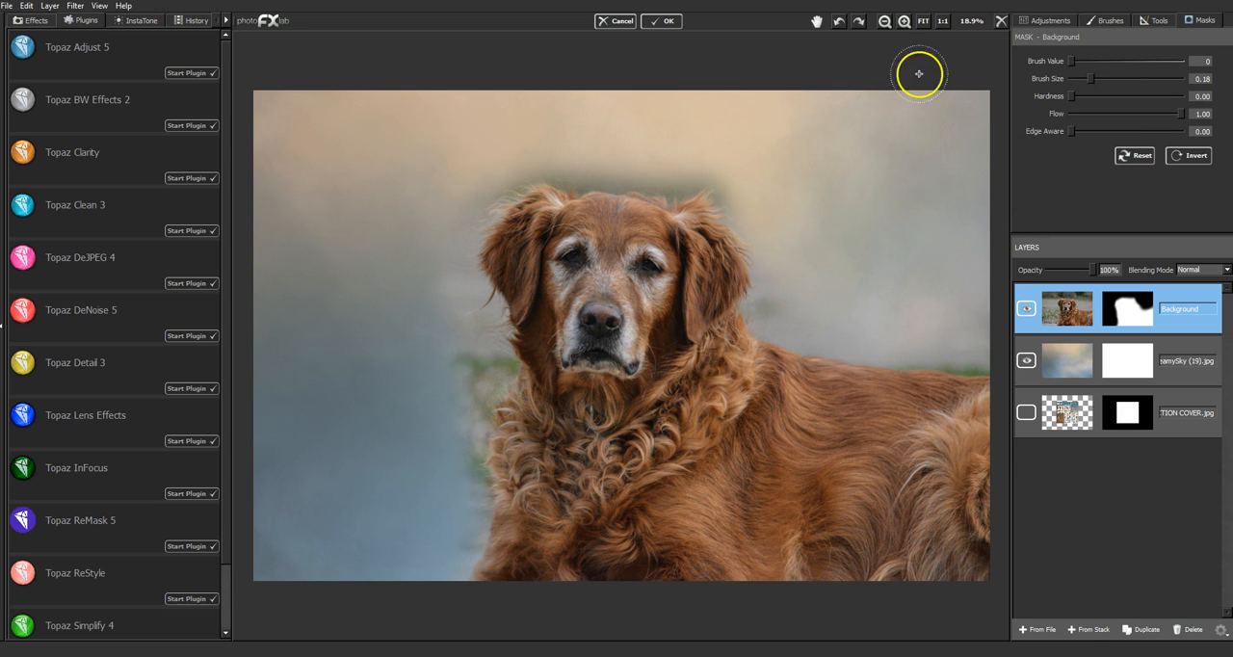
mouse_move(541, 165)
mouse_down()
mouse_move(637, 169)
mouse_move(627, 162)
mouse_move(702, 170)
mouse_up()
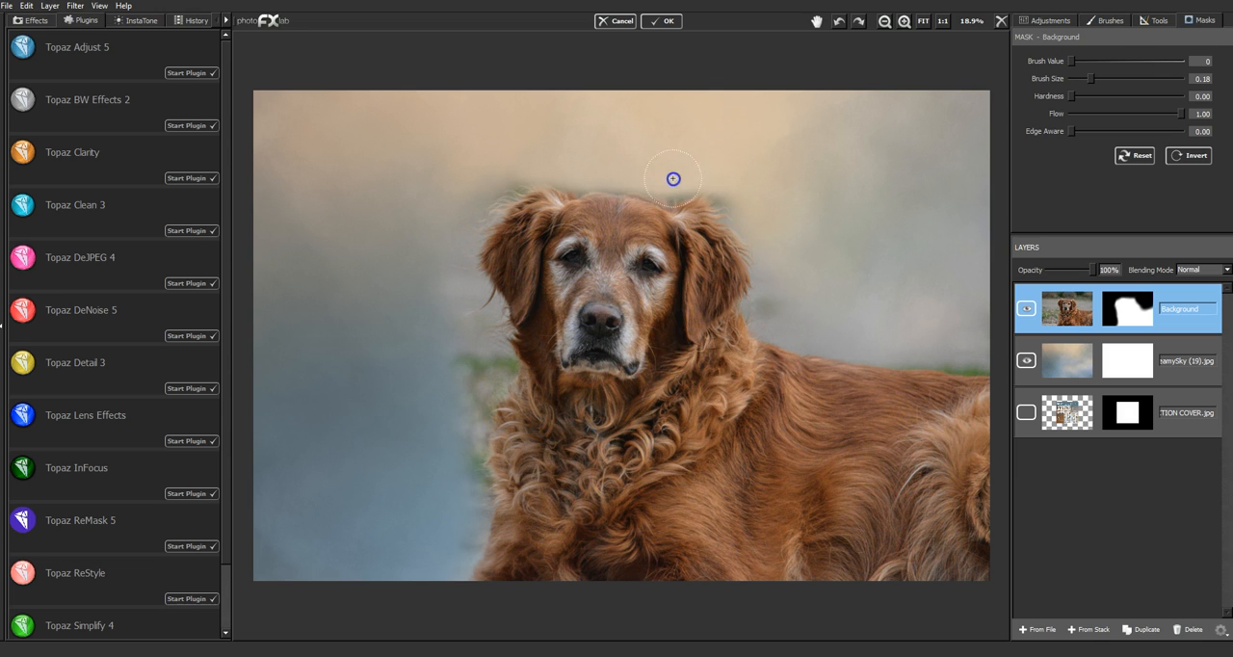
mouse_move(555, 167)
mouse_down()
mouse_move(496, 185)
mouse_move(456, 246)
mouse_move(453, 306)
mouse_move(476, 360)
mouse_move(501, 367)
mouse_move(473, 402)
mouse_move(471, 512)
mouse_move(447, 576)
mouse_move(267, 589)
mouse_move(255, 269)
mouse_move(270, 122)
mouse_move(314, 84)
mouse_move(691, 61)
mouse_move(774, 77)
mouse_up()
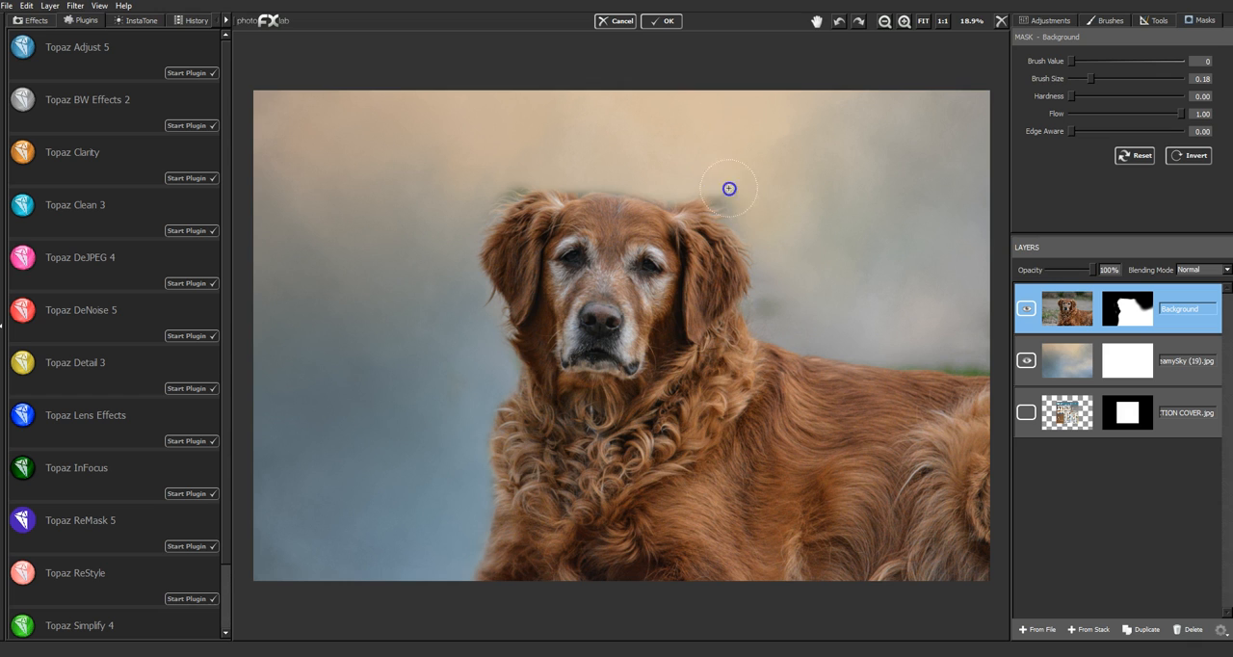
mouse_move(783, 268)
mouse_down()
mouse_move(768, 287)
mouse_move(877, 346)
mouse_move(967, 357)
mouse_move(841, 291)
mouse_up()
drag(952, 355, 976, 358)
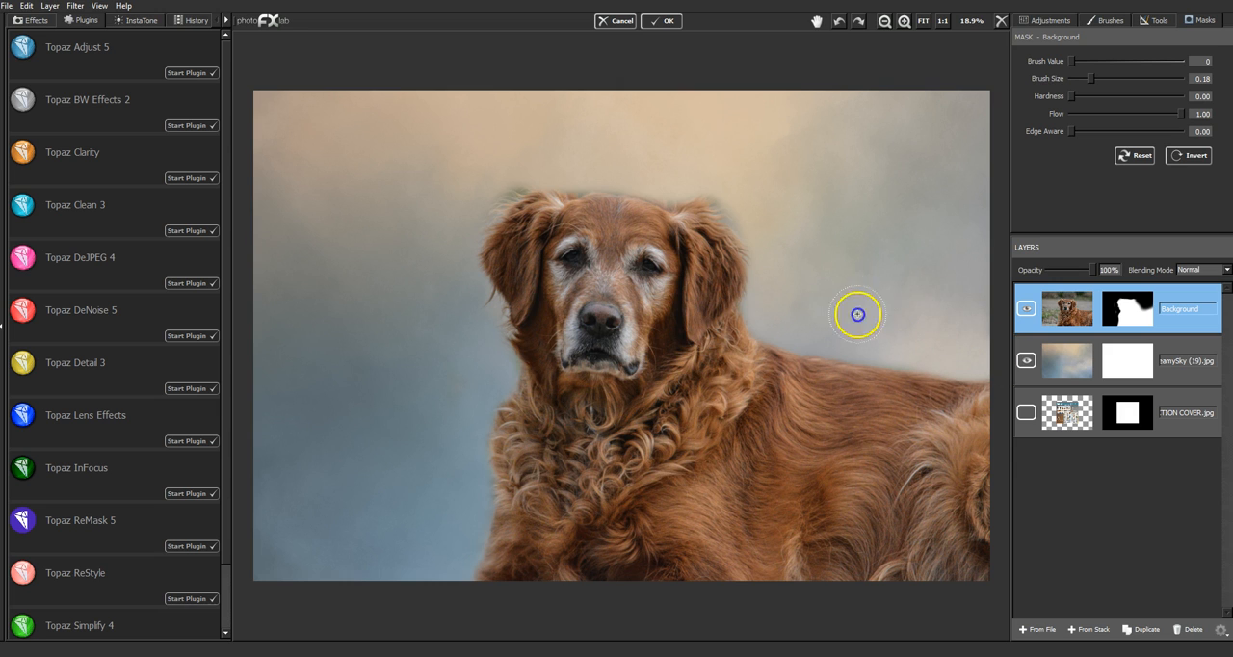
mouse_move(829, 97)
mouse_down()
mouse_move(920, 122)
mouse_move(954, 58)
mouse_up()
click(852, 217)
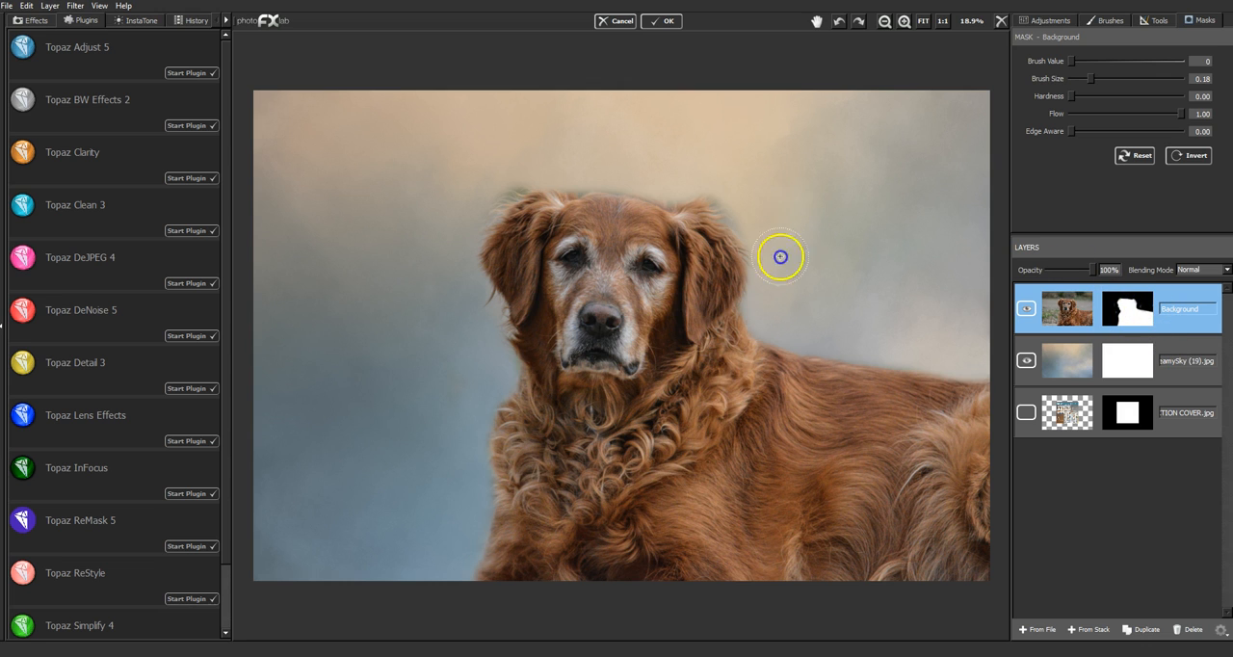
click(793, 301)
drag(784, 290, 800, 317)
- Mask out the leftover scenery beside the dog's face and chest and in the lower corner of the photo
mouse_move(457, 314)
mouse_down()
mouse_move(462, 298)
mouse_move(385, 346)
mouse_up()
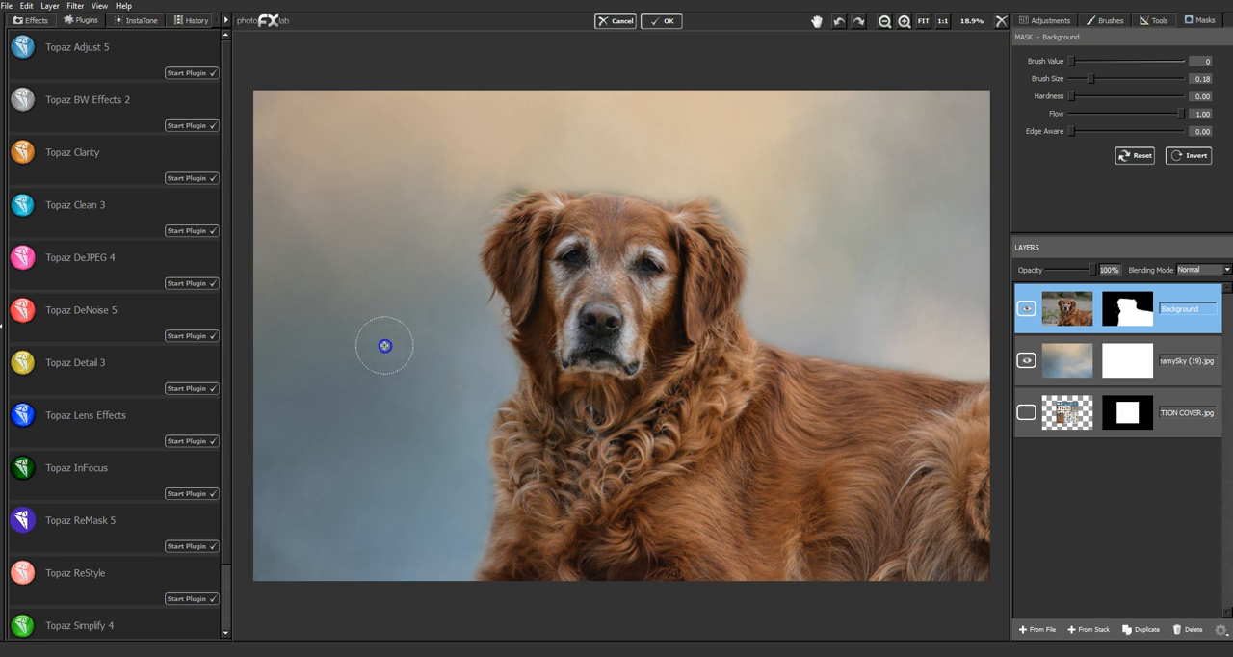
drag(485, 328, 454, 421)
click(459, 348)
click(391, 483)
mouse_move(391, 483)
mouse_down()
mouse_move(355, 406)
mouse_move(294, 461)
mouse_move(275, 520)
mouse_up()
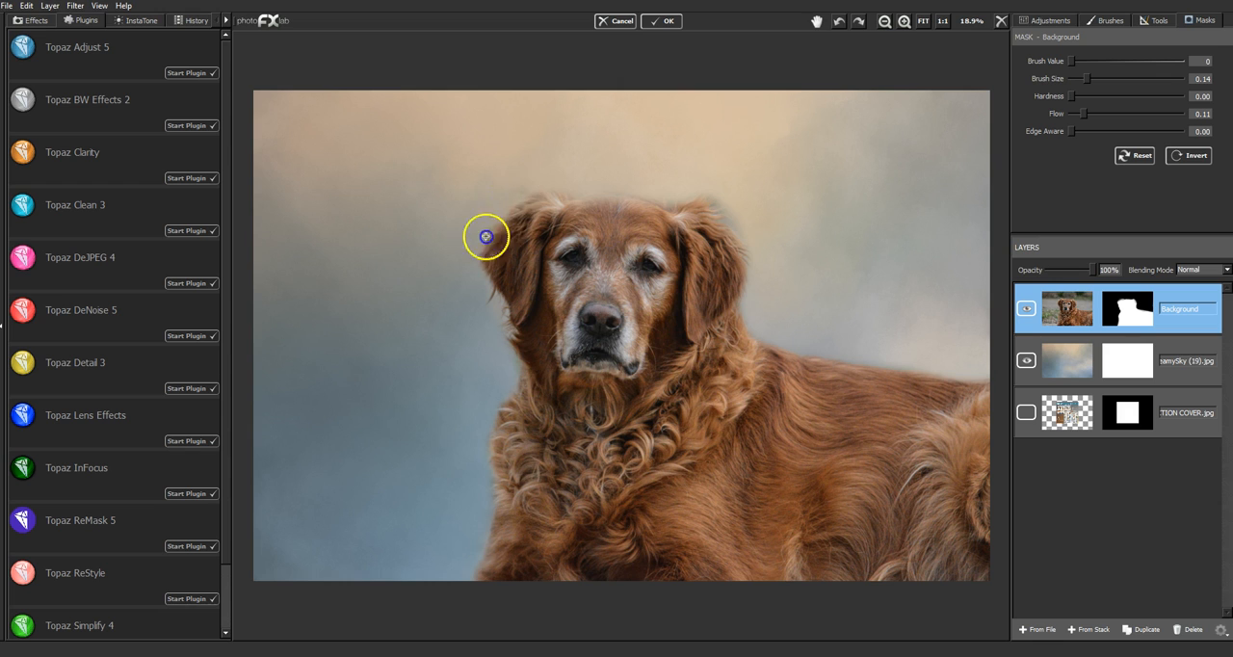
- Soften the mask along the dog's ears, head, chest and back with brush size 0.14 and flow 0.11
drag(492, 289, 508, 372)
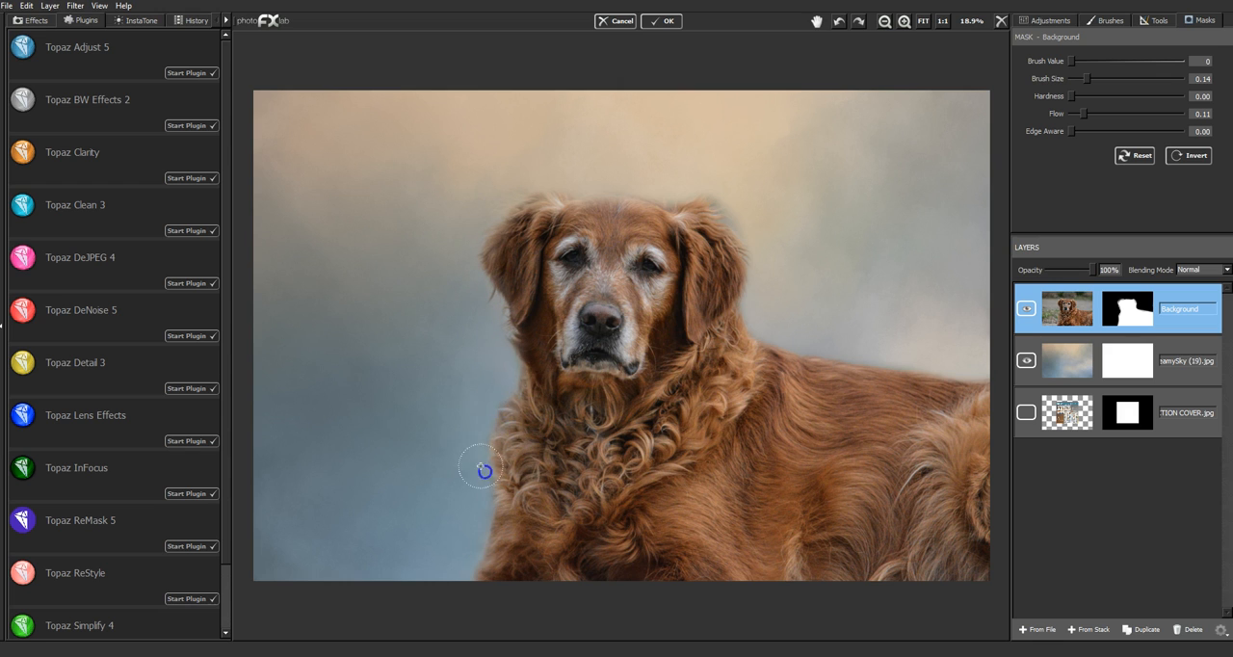
mouse_move(481, 528)
mouse_down()
mouse_move(475, 491)
mouse_move(474, 557)
mouse_up()
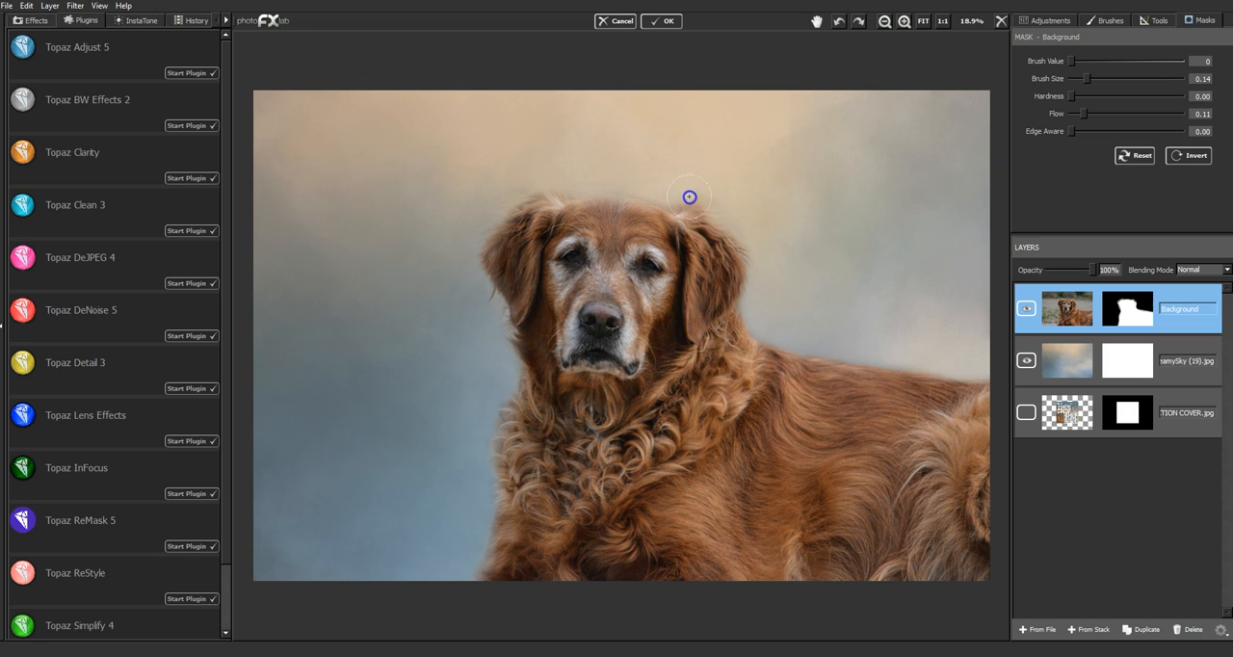
click(627, 191)
drag(734, 199, 673, 200)
click(756, 246)
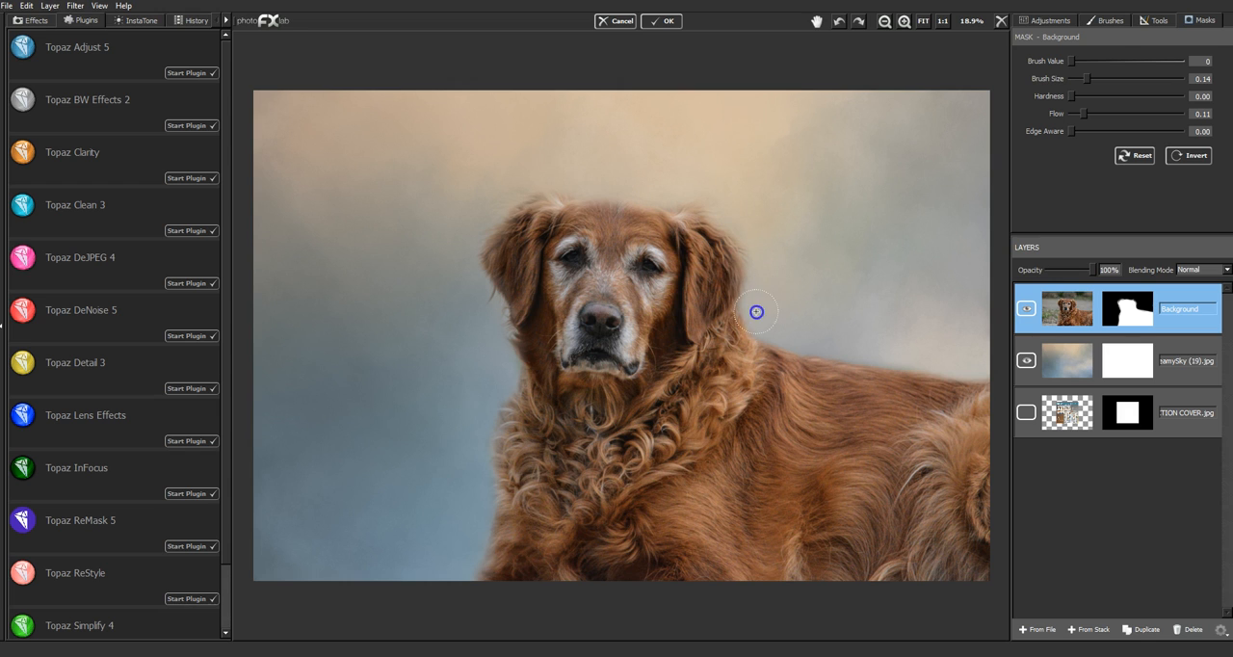
drag(933, 358, 986, 360)
drag(493, 212, 482, 284)
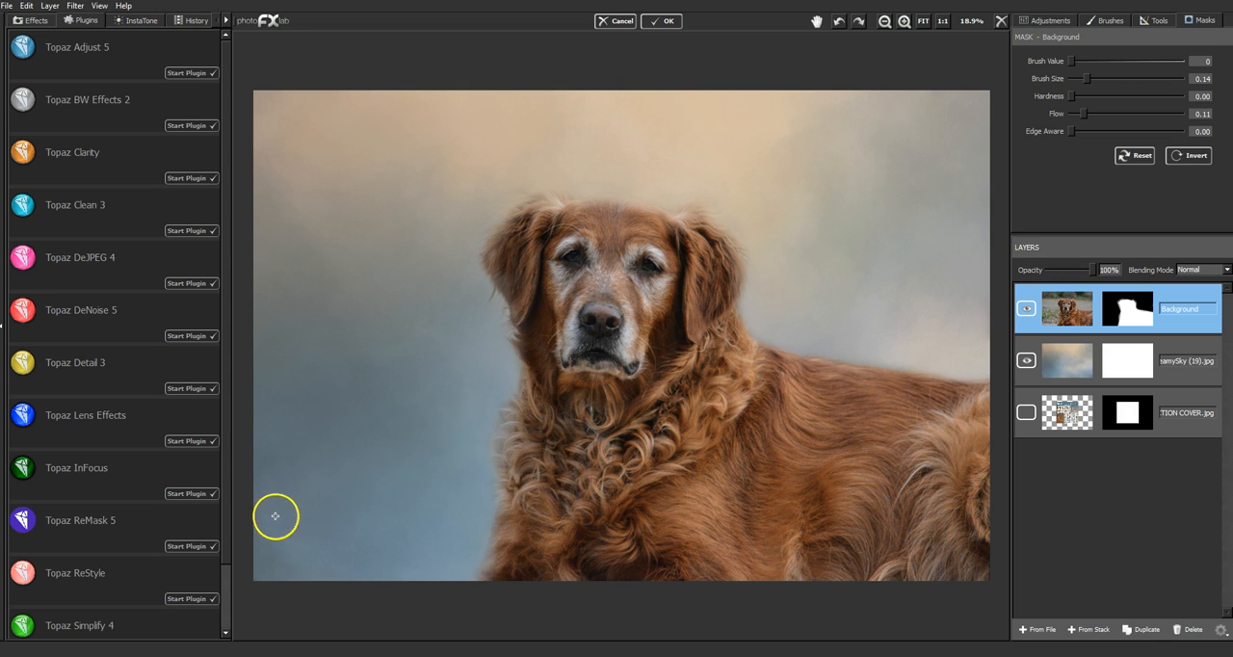
- Fade the dog's back and lower chest gently into the sky texture using a mask brush size of 0.63
drag(1087, 79, 1140, 79)
drag(805, 405, 955, 418)
click(973, 397)
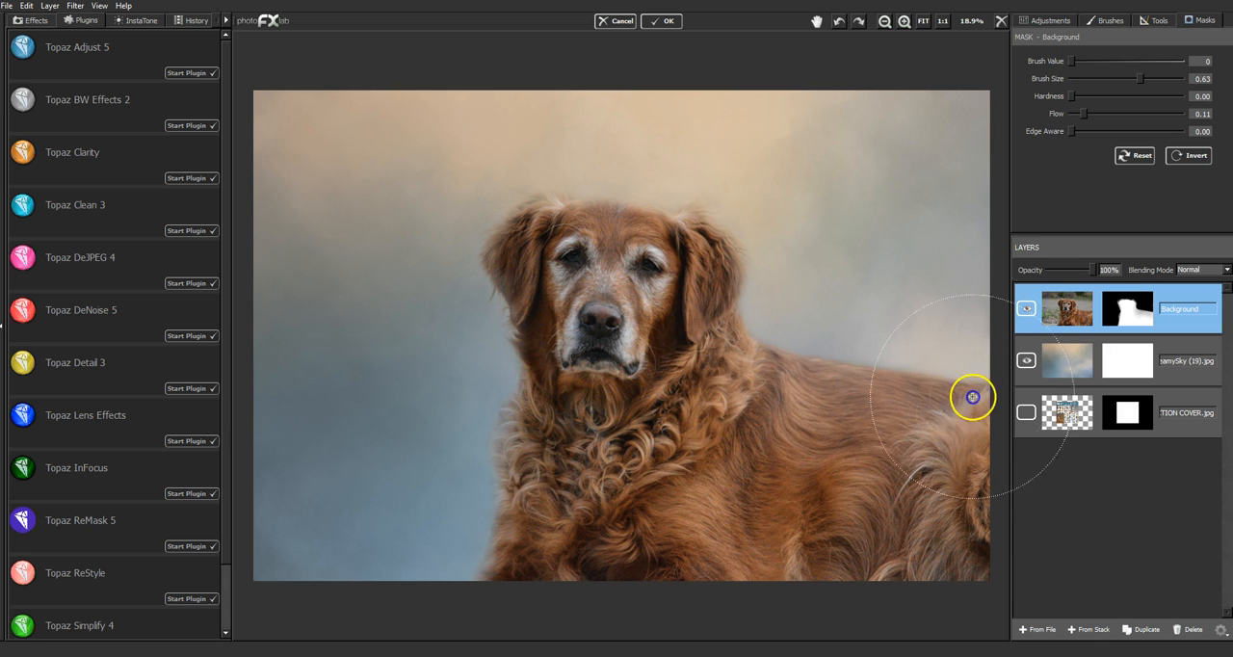
drag(808, 340, 836, 344)
drag(879, 352, 907, 357)
drag(954, 365, 964, 367)
drag(799, 340, 827, 339)
drag(953, 377, 971, 388)
drag(787, 331, 804, 336)
mouse_move(542, 505)
mouse_down()
mouse_move(493, 446)
mouse_move(501, 394)
mouse_move(474, 490)
mouse_move(482, 578)
mouse_up()
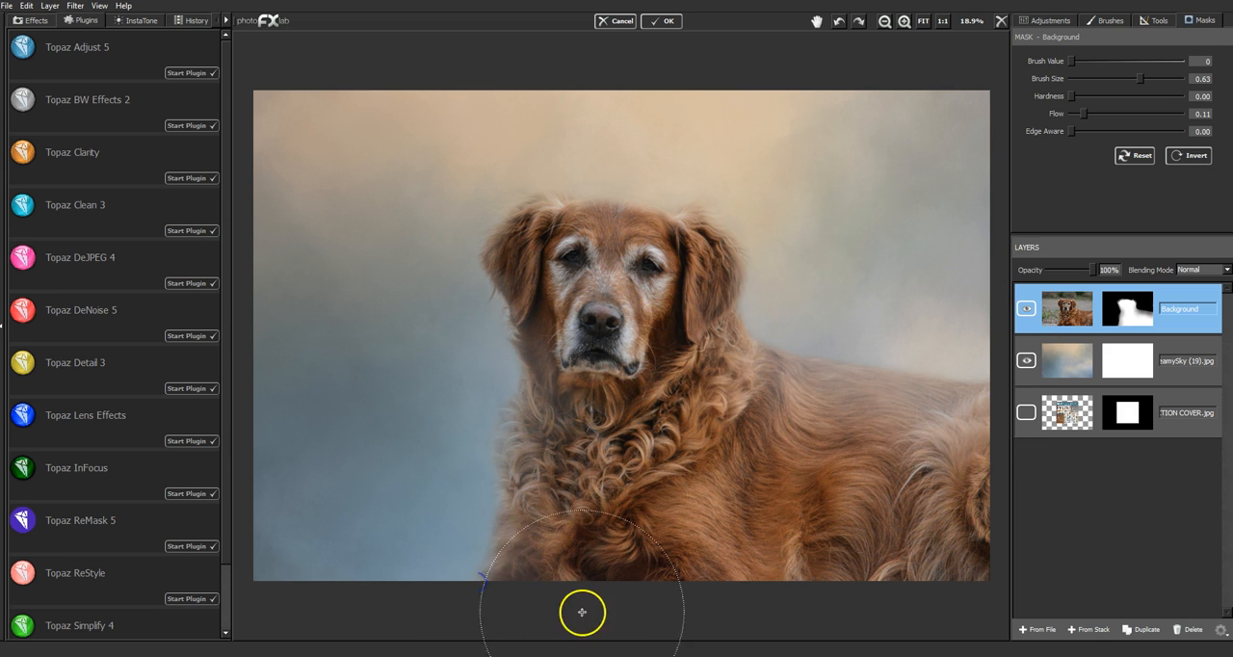
mouse_move(505, 481)
mouse_down()
mouse_move(474, 343)
mouse_move(466, 550)
mouse_up()
mouse_move(523, 409)
mouse_down()
mouse_move(508, 363)
mouse_move(540, 537)
mouse_up()
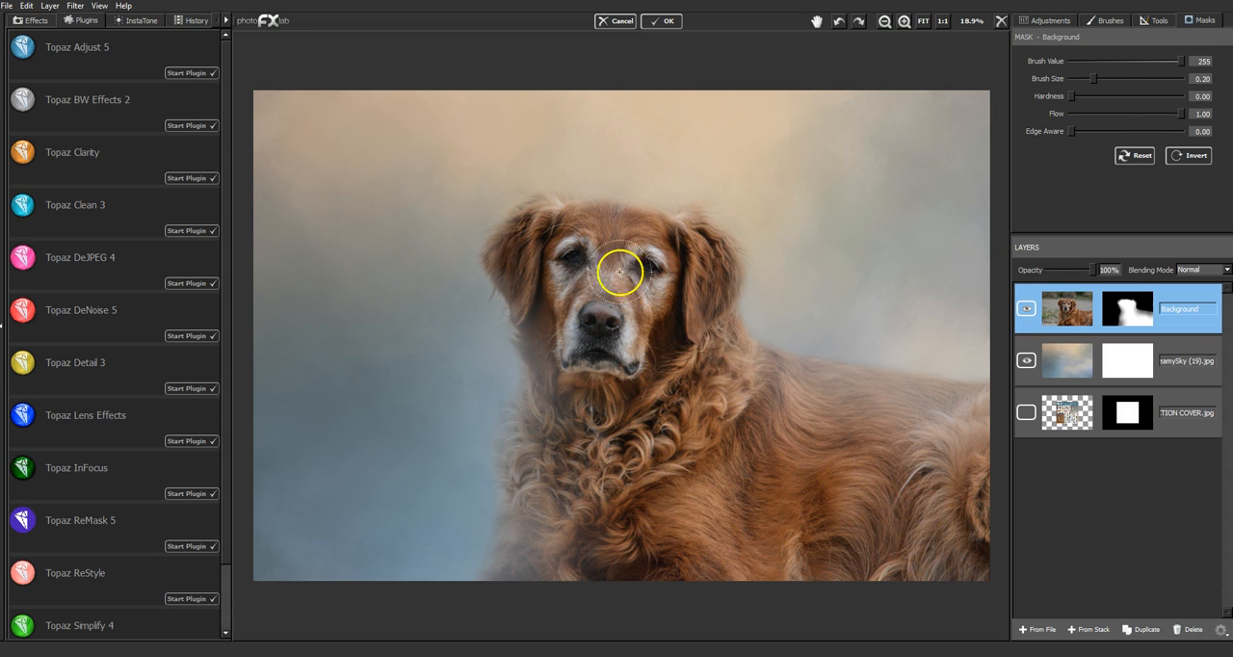
- Restore the dog's face, chest and shoulder with mask brush value 255 and size 0.20, at flow 1.00 and then 0.15
mouse_move(519, 263)
mouse_down()
mouse_move(553, 332)
mouse_move(560, 391)
mouse_move(545, 423)
mouse_move(553, 389)
mouse_move(548, 443)
mouse_move(561, 497)
mouse_move(550, 498)
mouse_move(582, 546)
mouse_up()
mouse_move(732, 356)
mouse_down()
mouse_move(752, 384)
mouse_move(777, 370)
mouse_up()
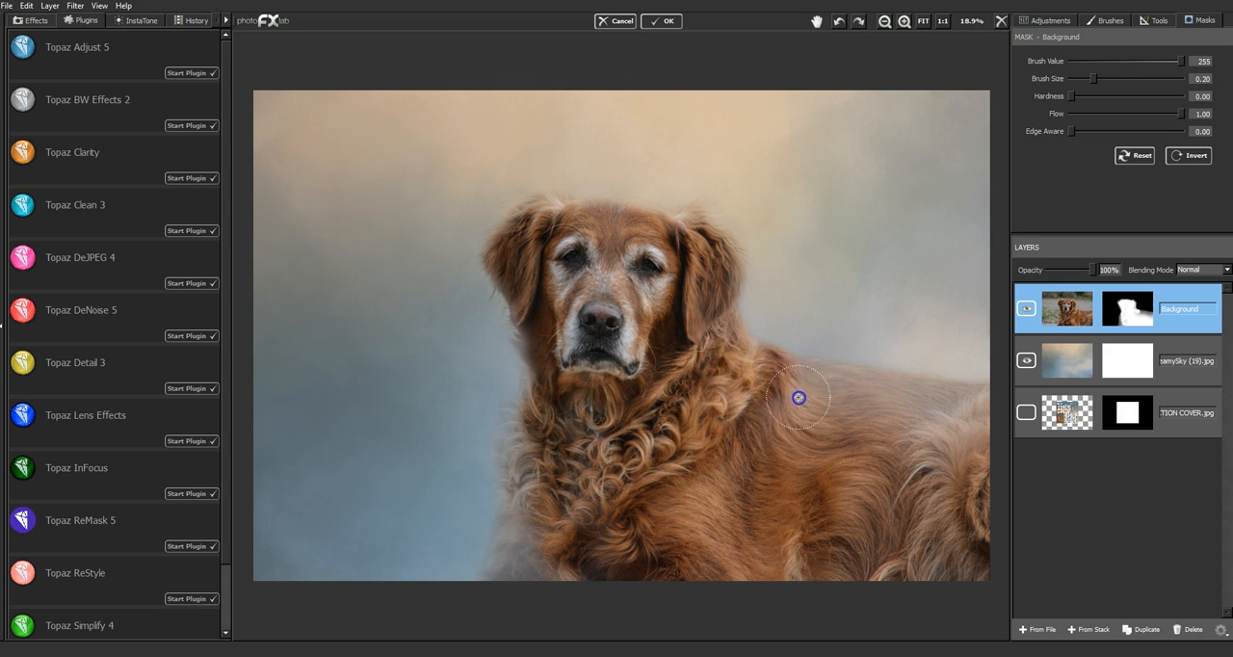
drag(1109, 112, 1088, 112)
mouse_move(816, 389)
mouse_down()
mouse_move(968, 412)
mouse_move(909, 435)
mouse_move(807, 385)
mouse_move(878, 435)
mouse_up()
mouse_move(597, 280)
mouse_down()
mouse_move(576, 260)
mouse_move(543, 328)
mouse_up()
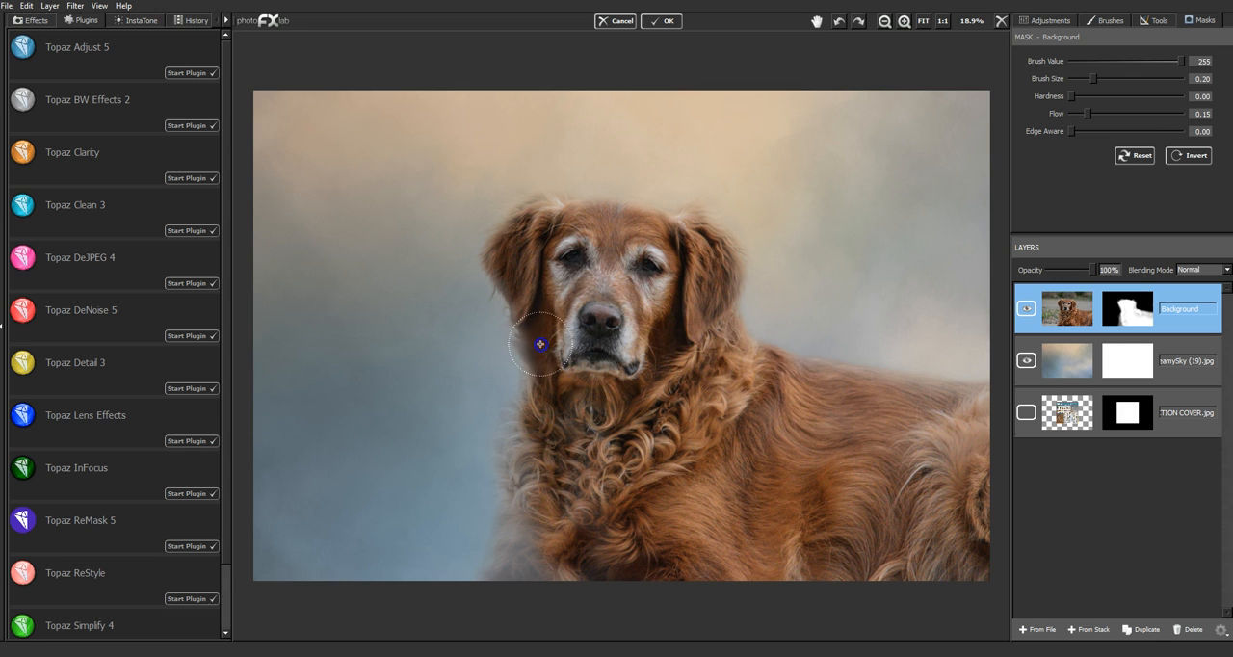
drag(517, 276, 553, 420)
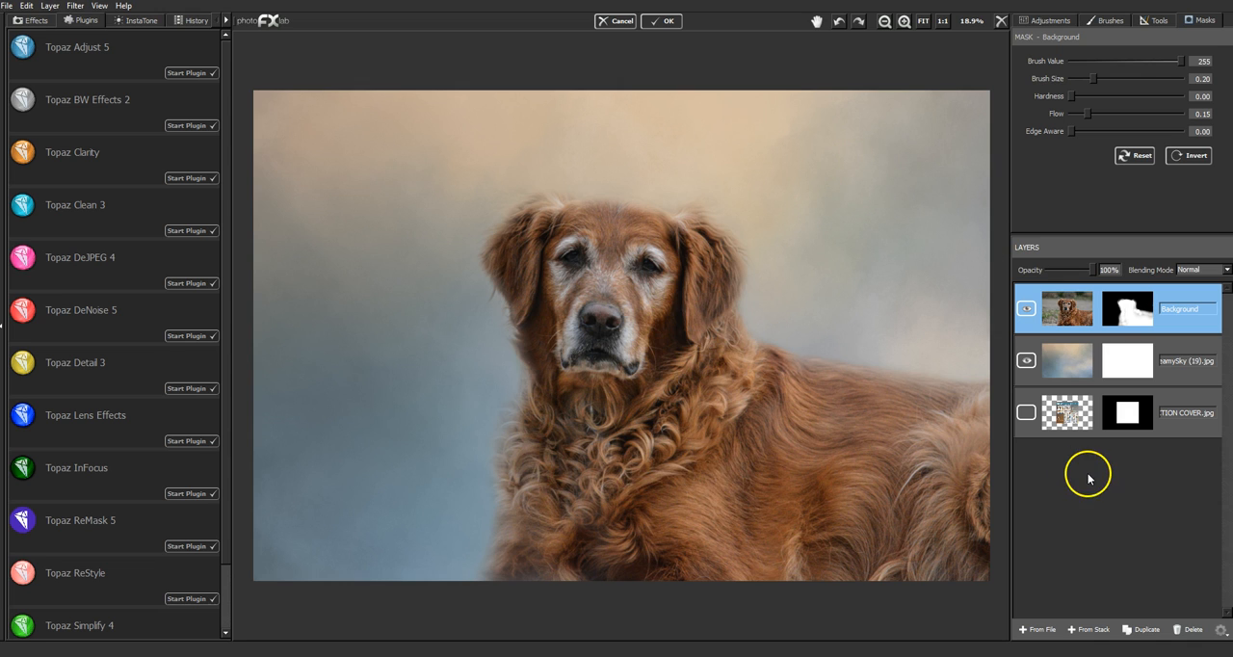
- Duplicate the masked Background layer and reset the mask on the copy
click(1046, 320)
click(1147, 630)
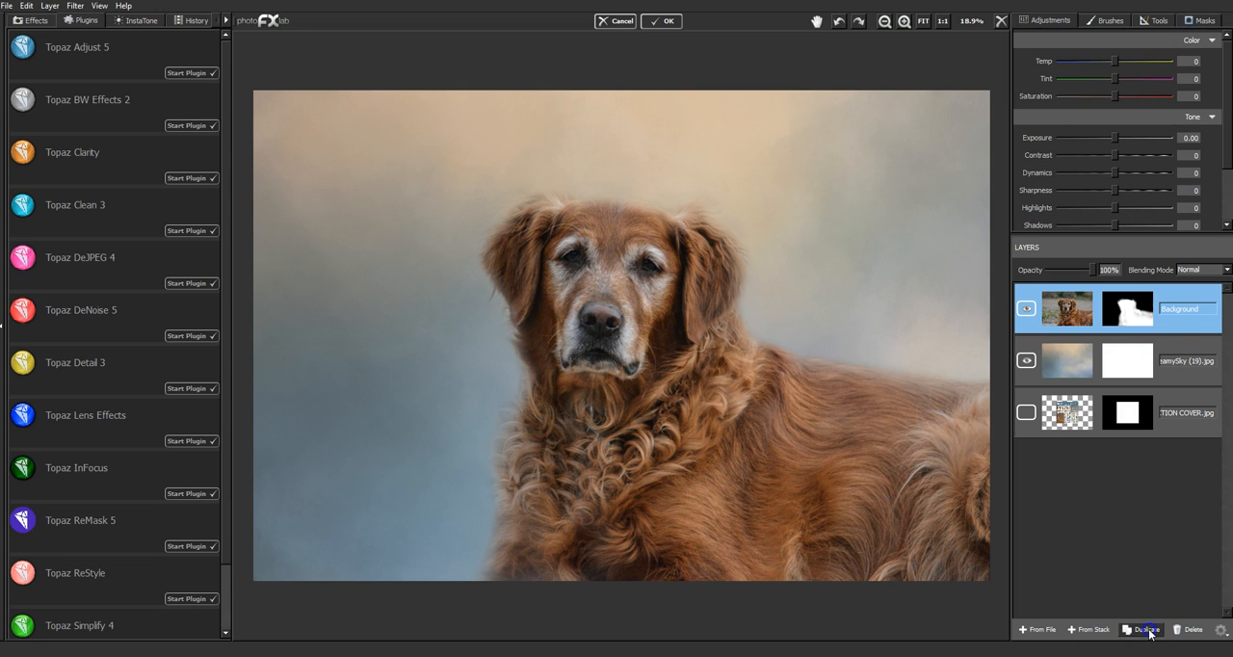
click(1205, 27)
click(1127, 156)
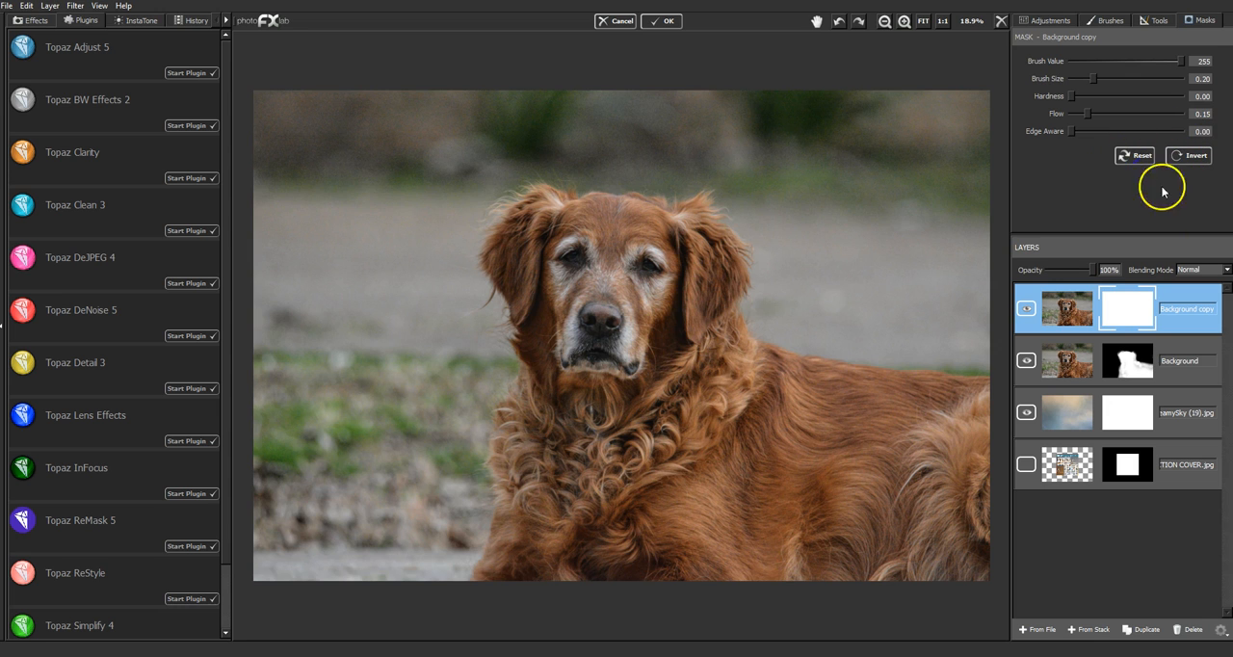
- Hide the unmasked Background copy layer and move it beneath the DreamySky (19) texture layer
drag(1157, 325, 1130, 305)
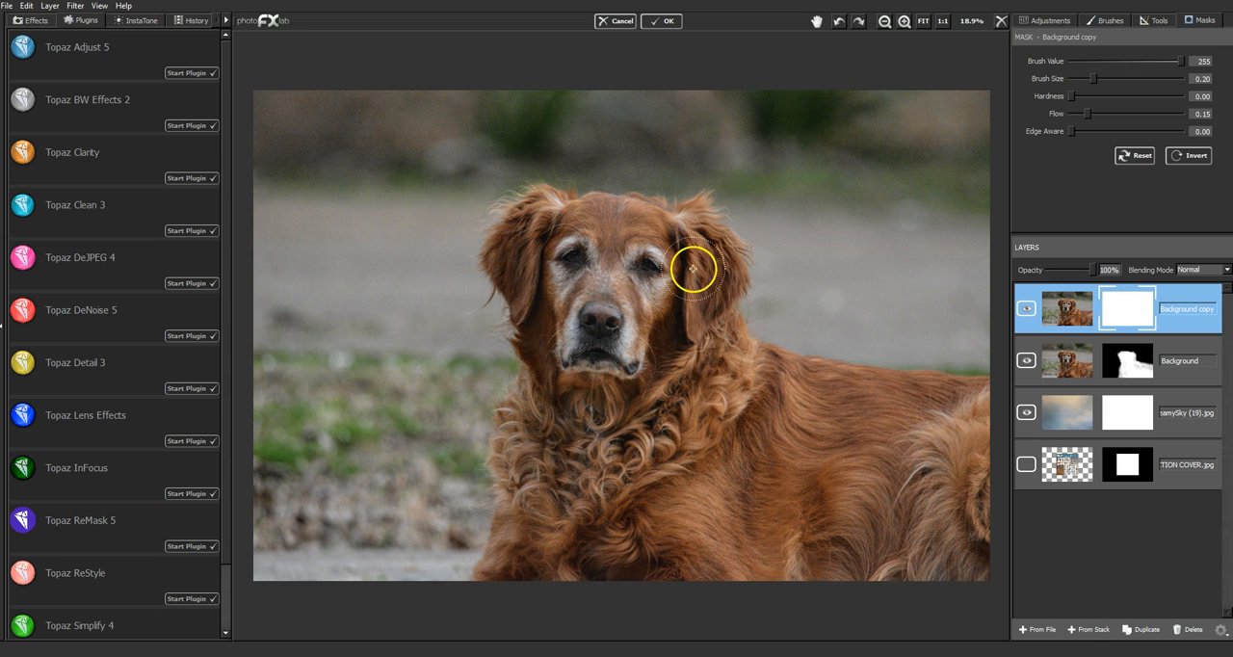
click(1026, 310)
drag(1182, 320, 1096, 416)
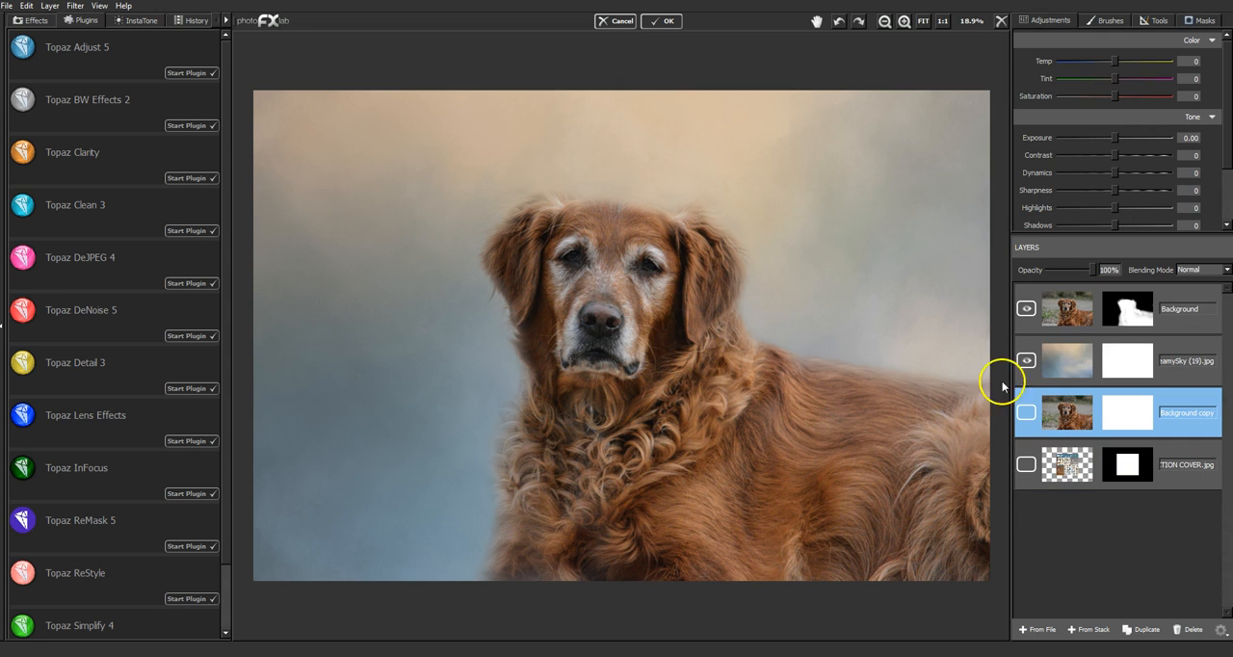
click(1187, 297)
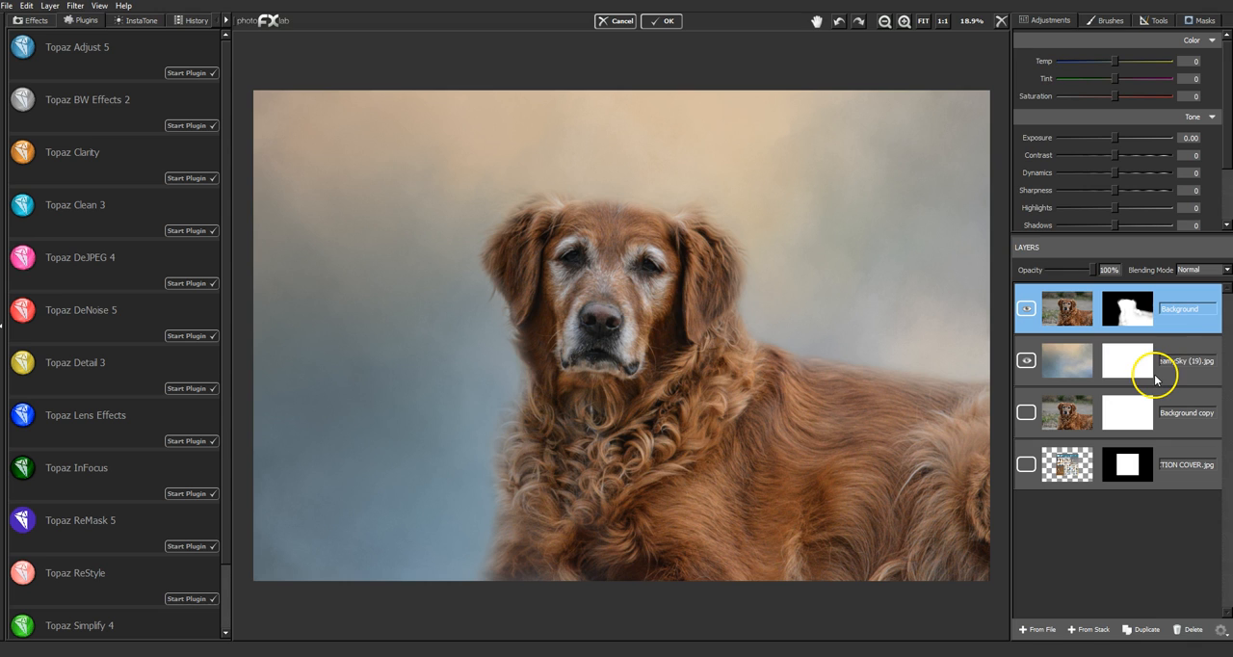
- Duplicate the DreamySky (19) texture layer and move the copy above the masked dog layer
click(1179, 347)
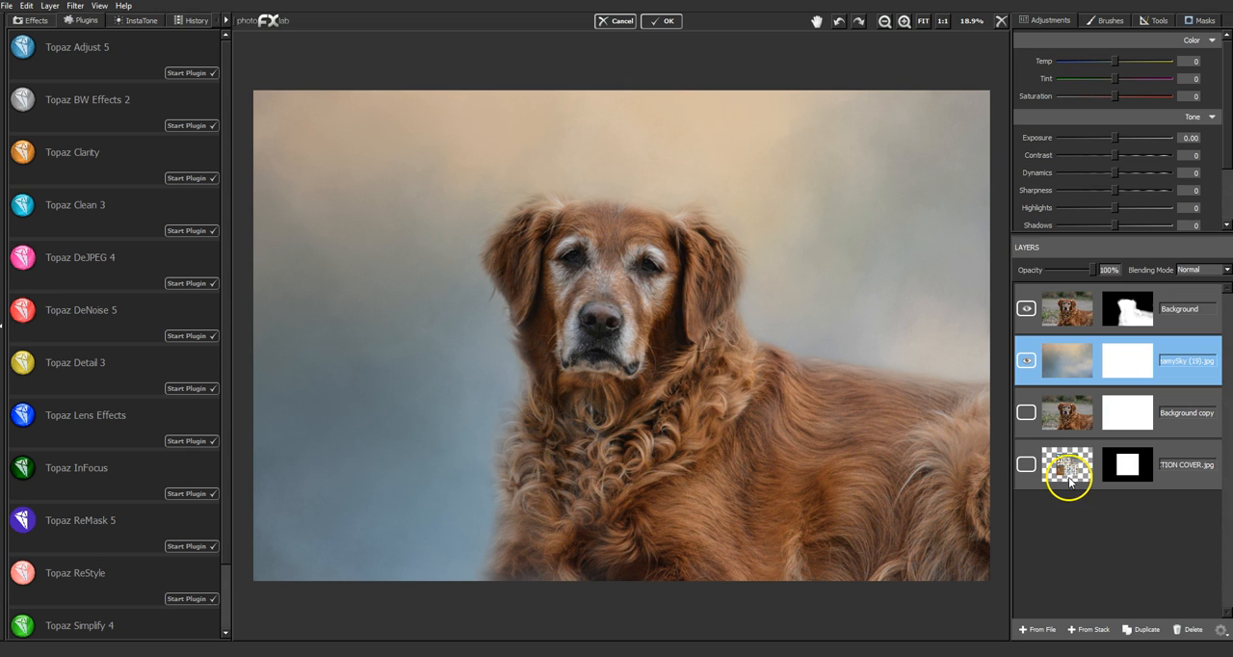
click(1161, 636)
click(1117, 363)
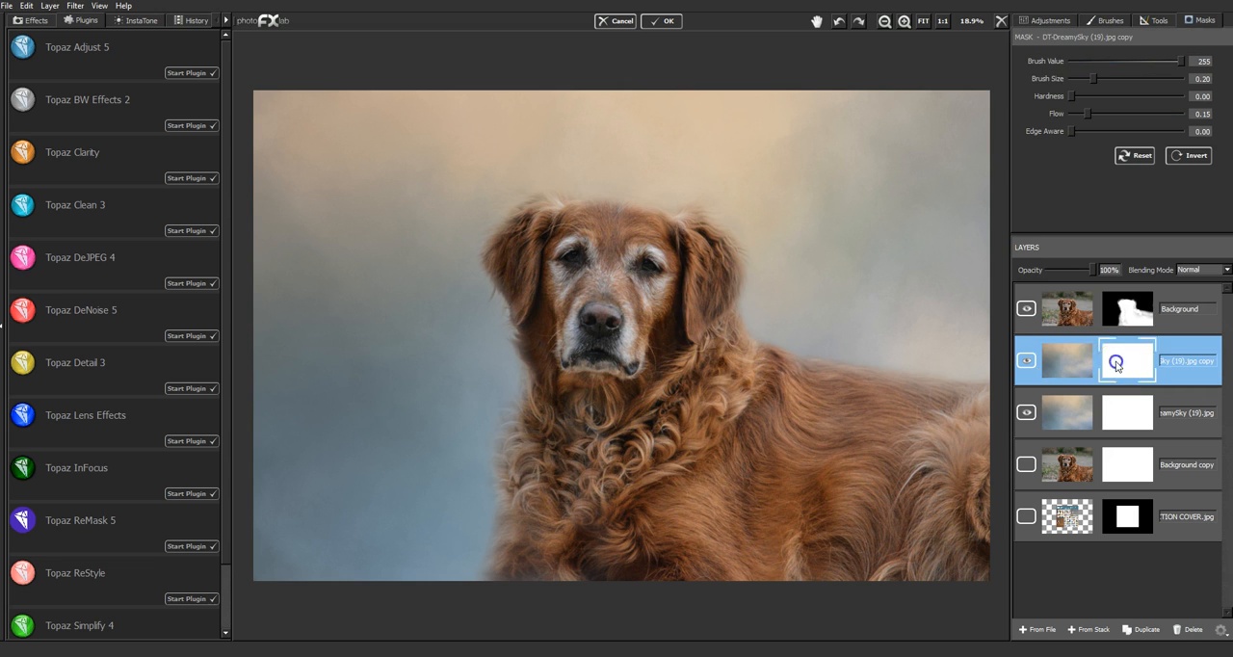
drag(1117, 366, 1119, 300)
- Set the top sky copy's blending mode to Overlay after previewing Multiply and Soft Light, and compare the image with the layer hidden and shown
click(1203, 269)
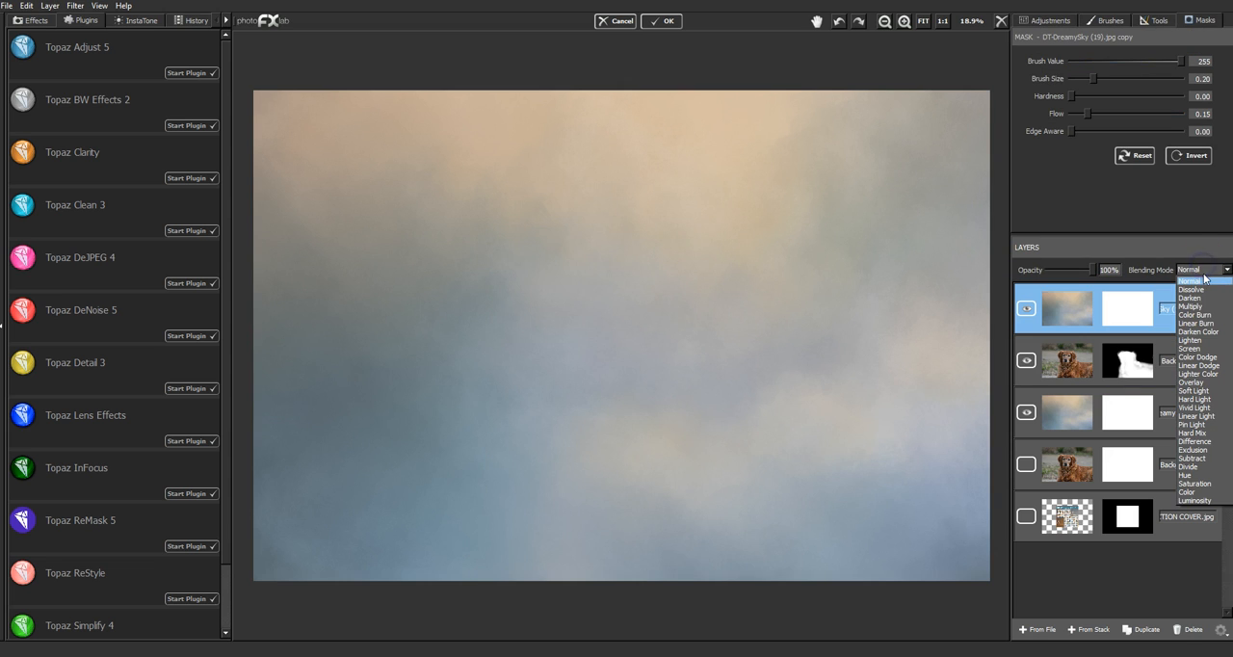
click(1210, 307)
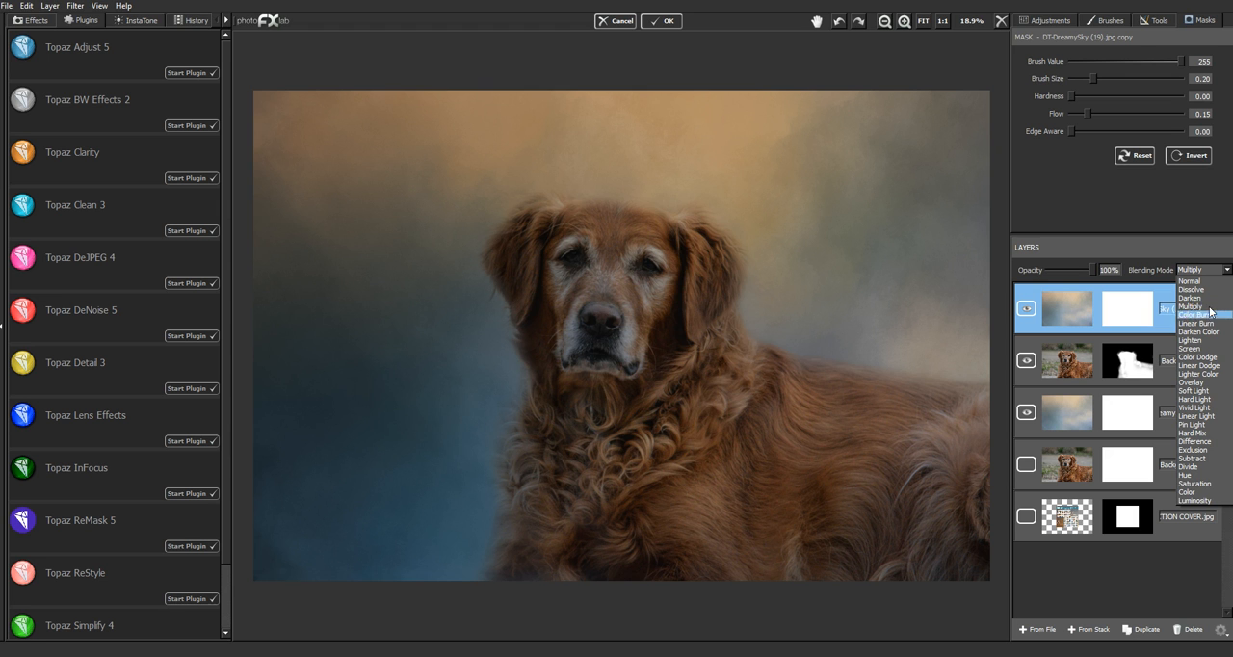
click(1199, 383)
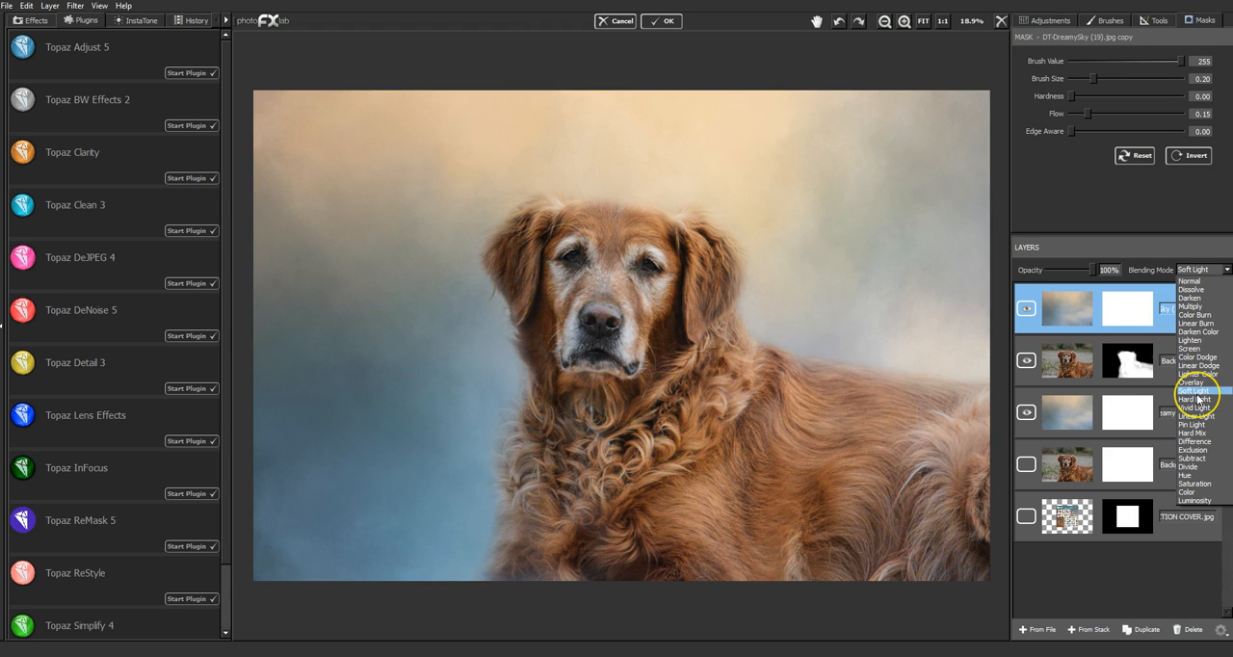
click(1197, 399)
mouse_move(1197, 400)
mouse_down()
mouse_move(1206, 351)
mouse_move(1202, 397)
mouse_move(1199, 384)
mouse_up()
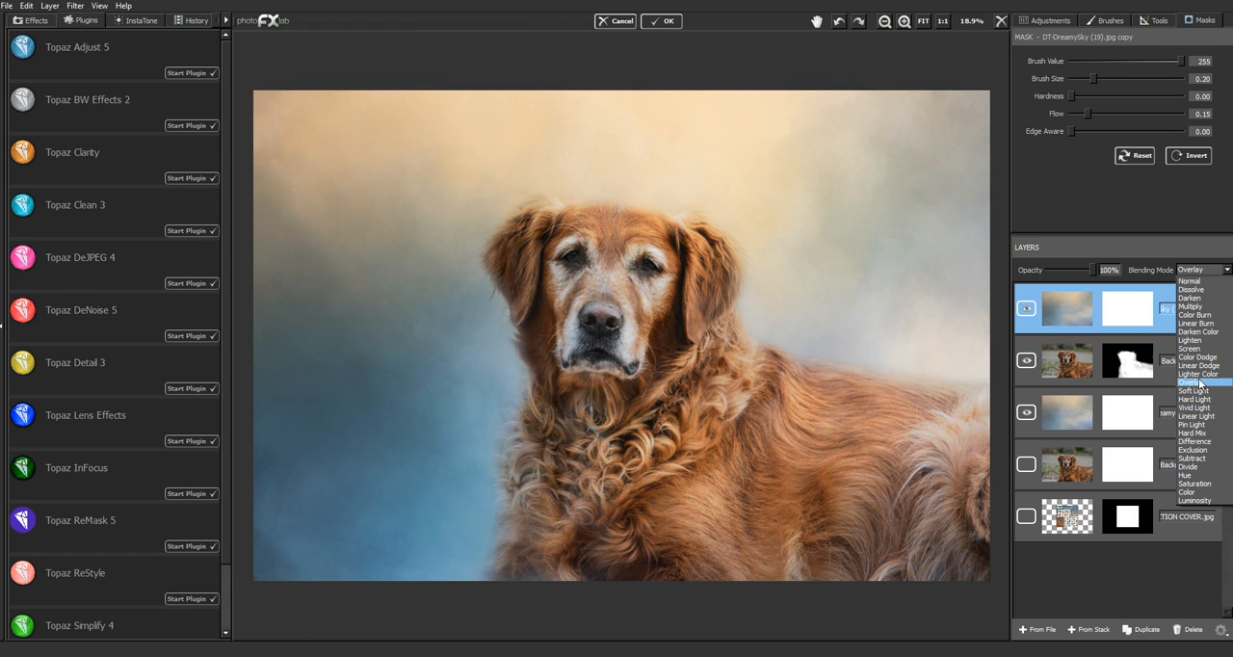
click(1200, 383)
click(1021, 305)
click(1021, 304)
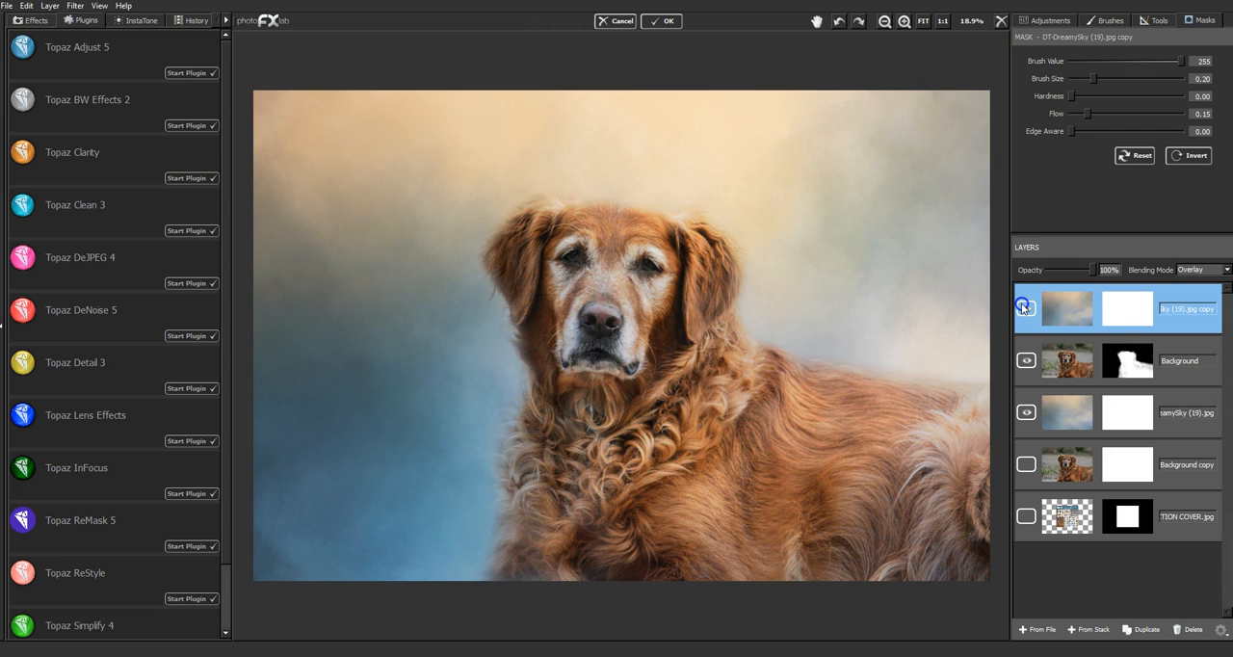
click(1021, 304)
click(1021, 304)
click(1022, 304)
click(1021, 304)
- Reduce the Overlay sky copy's opacity to 61% and compare the image with and without it
drag(1093, 266, 1075, 266)
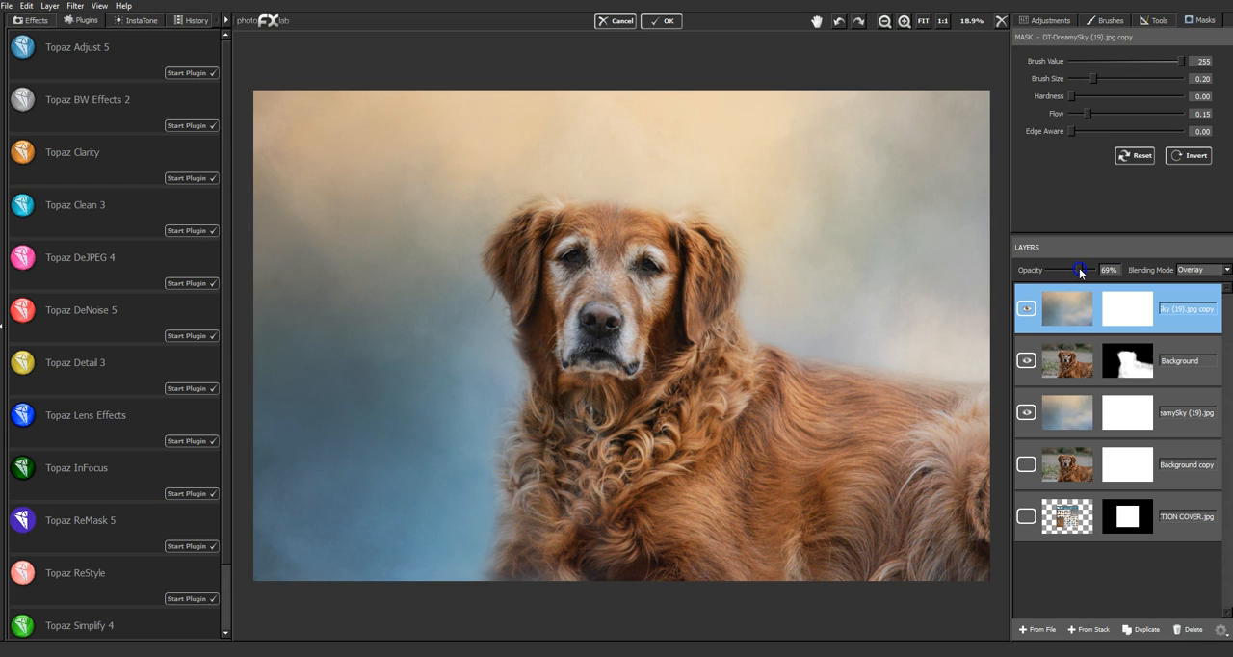
drag(1069, 268, 1077, 274)
click(1026, 308)
click(1026, 308)
click(1025, 309)
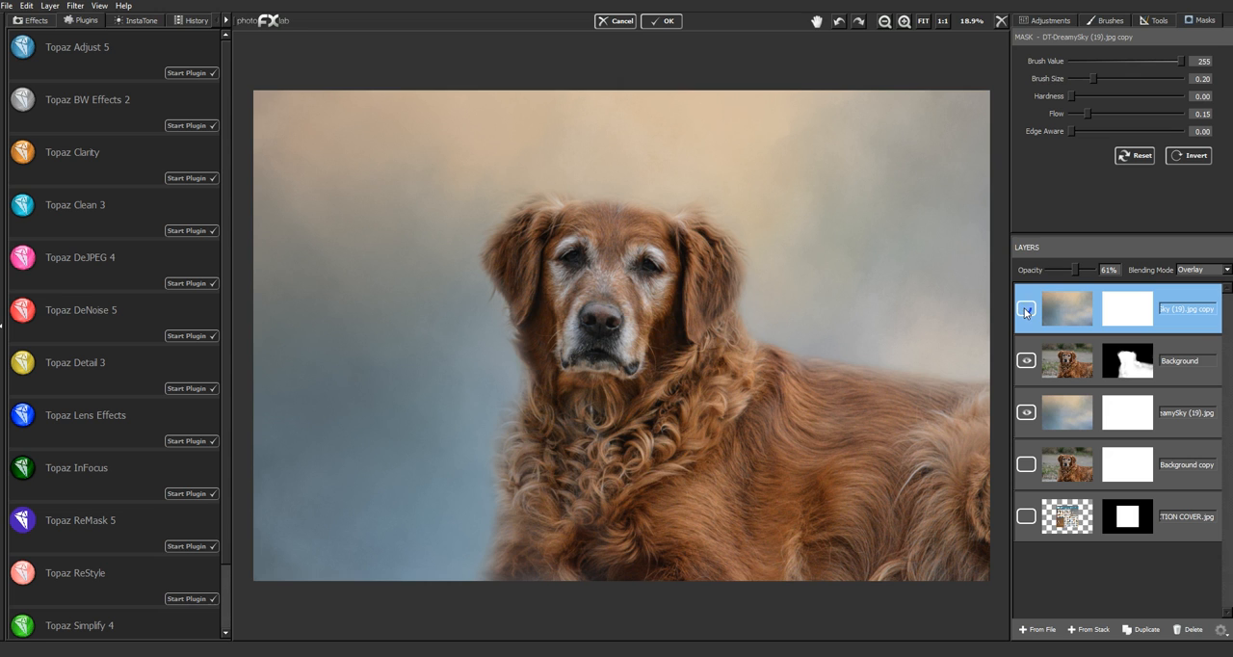
click(1026, 310)
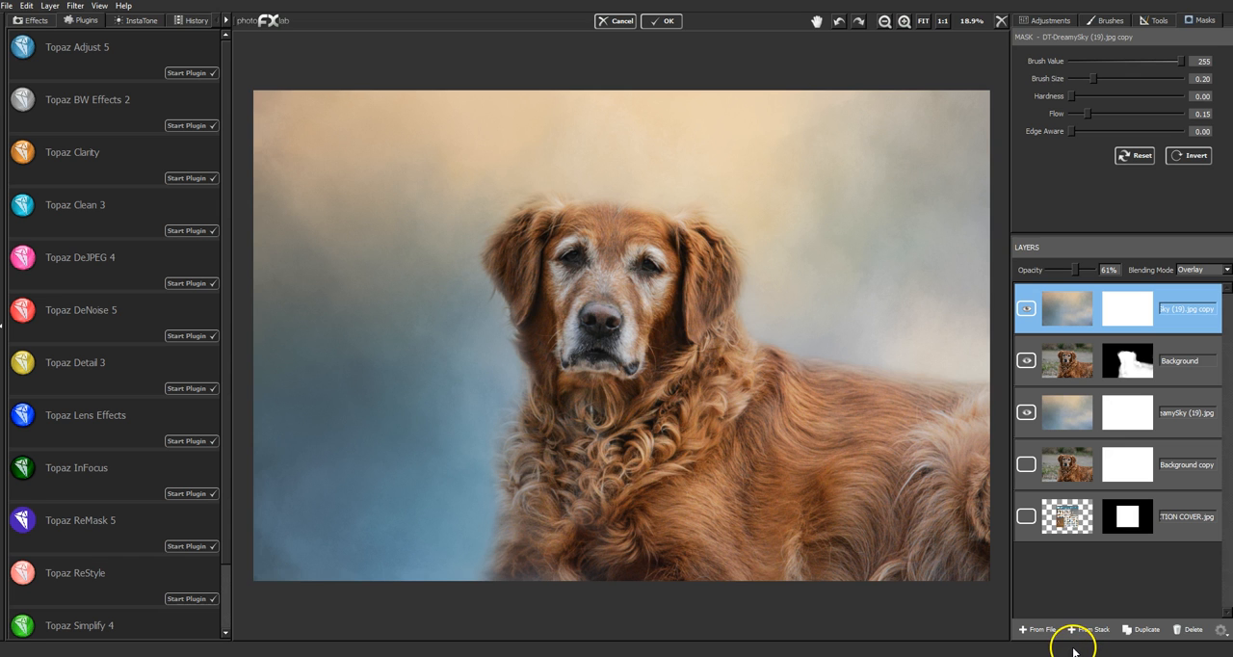
- Add DT-FLUFFY CLOUDS (4).JPG from the DREAMY SKIES COLLECTION folder as a new layer
click(1045, 640)
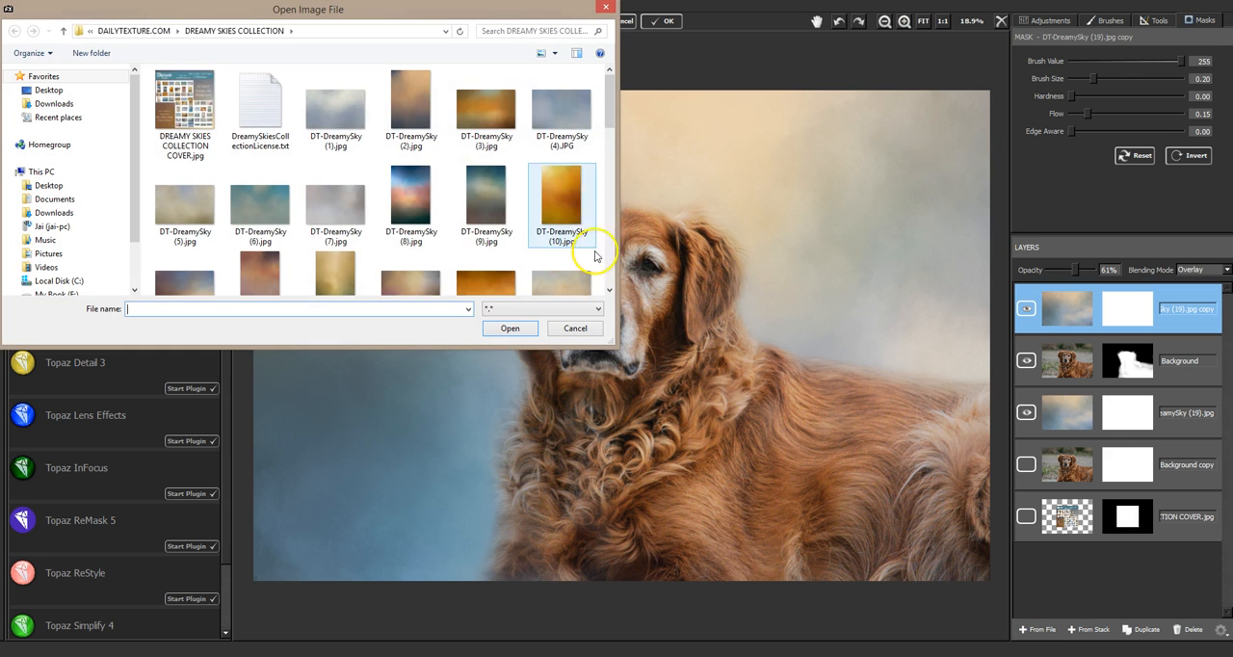
drag(610, 104, 610, 265)
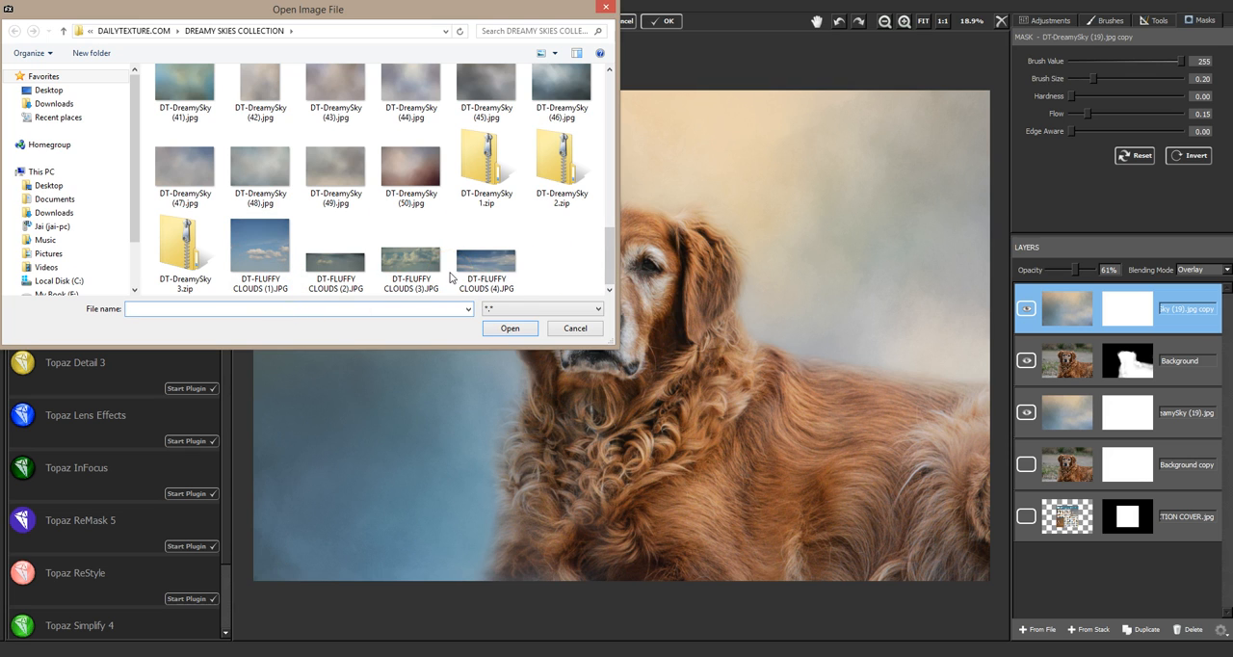
click(517, 281)
click(519, 283)
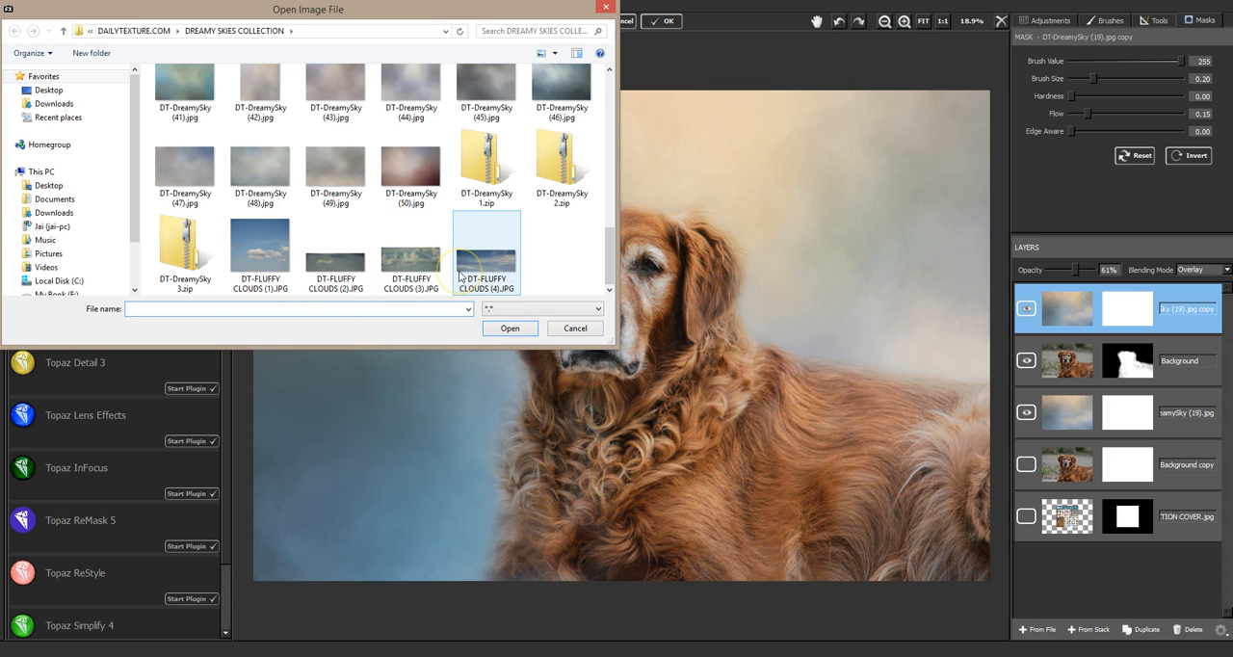
click(405, 277)
click(498, 263)
double_click(498, 264)
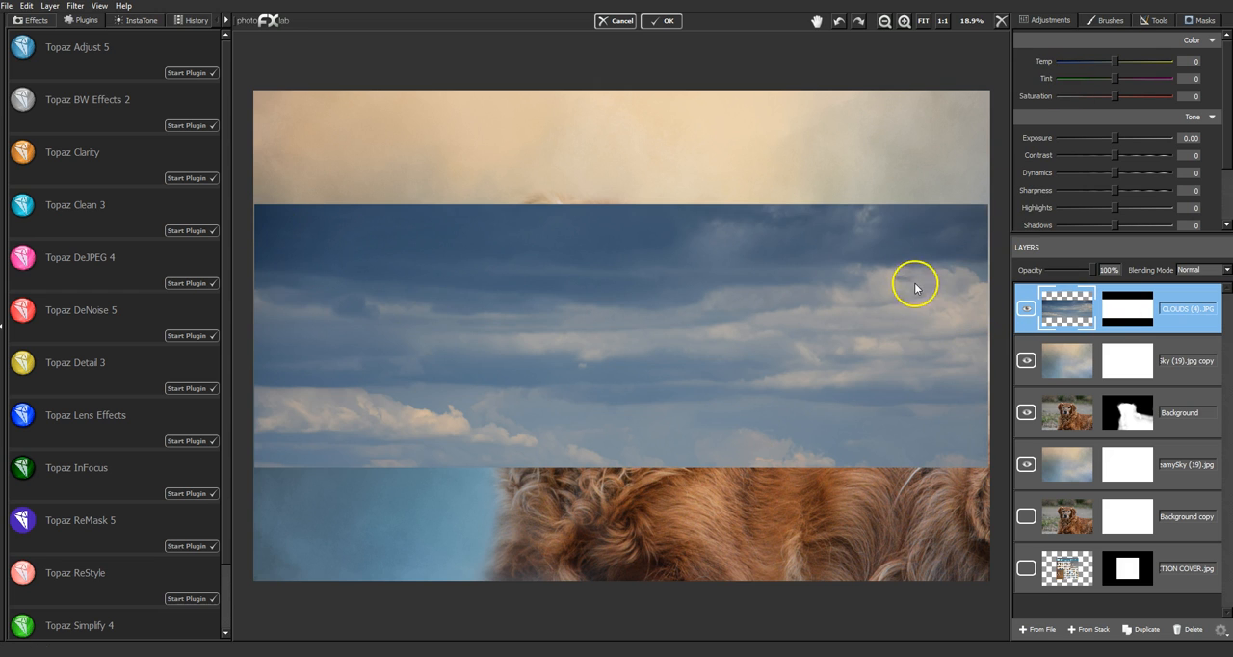
- Enlarge the clouds layer slightly and position it to fill the upper half of the canvas across its full width
click(1161, 23)
drag(888, 391, 941, 358)
click(1123, 42)
drag(738, 435, 752, 311)
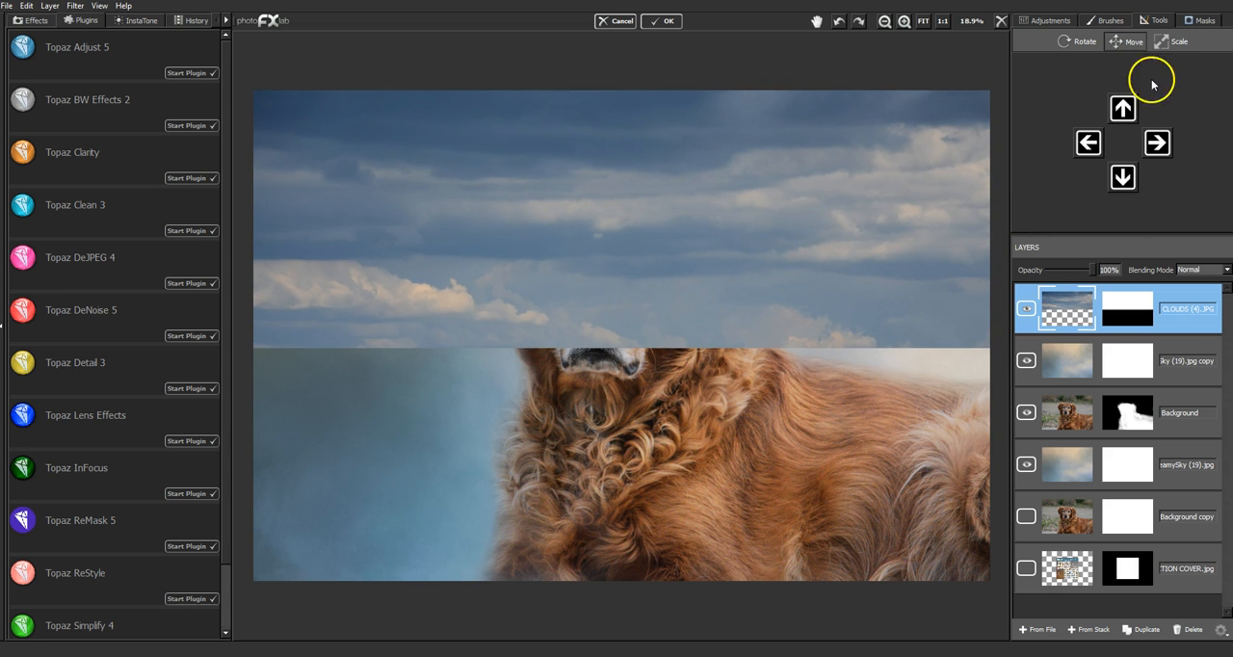
click(1174, 41)
drag(911, 203, 870, 223)
click(1123, 42)
drag(801, 286, 764, 266)
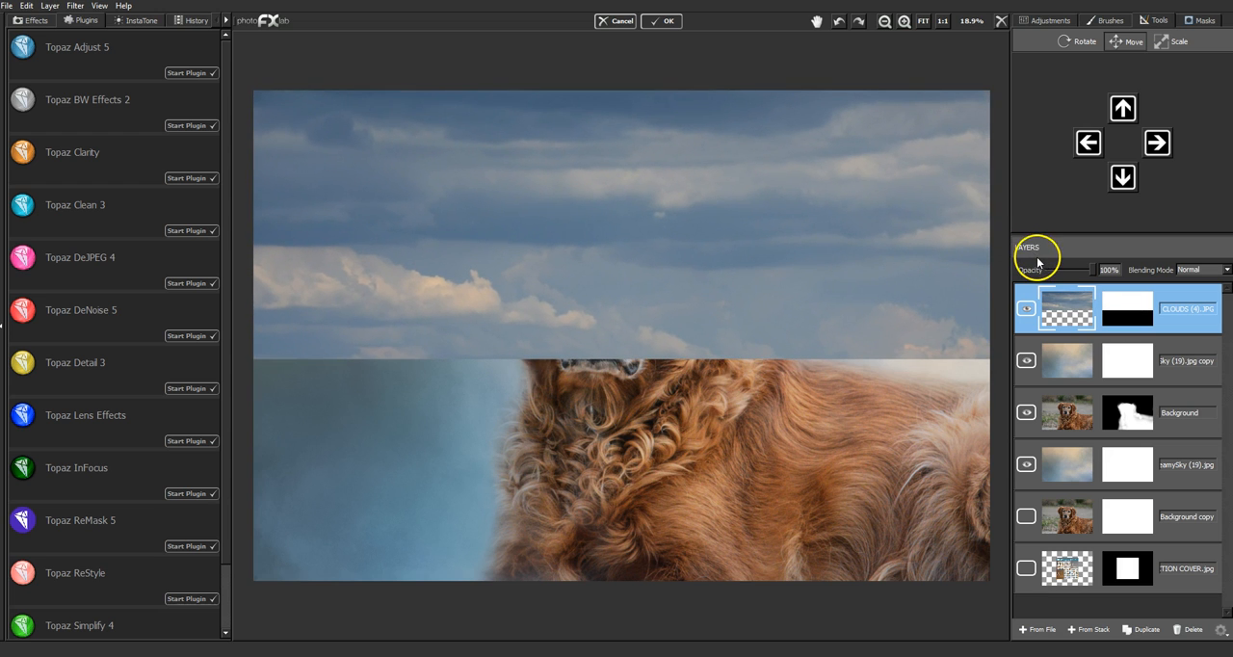
- Place the clouds layer between the masked dog layer and the sky texture, and set its saturation to -100
drag(1181, 332, 1197, 433)
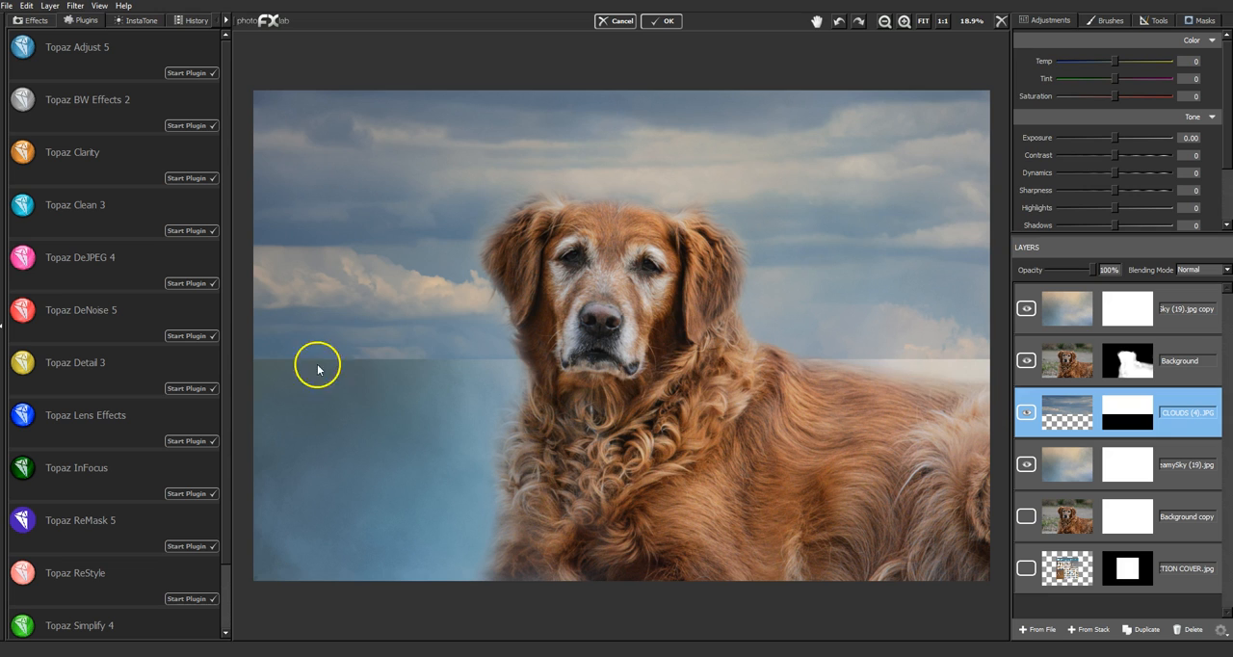
click(1027, 413)
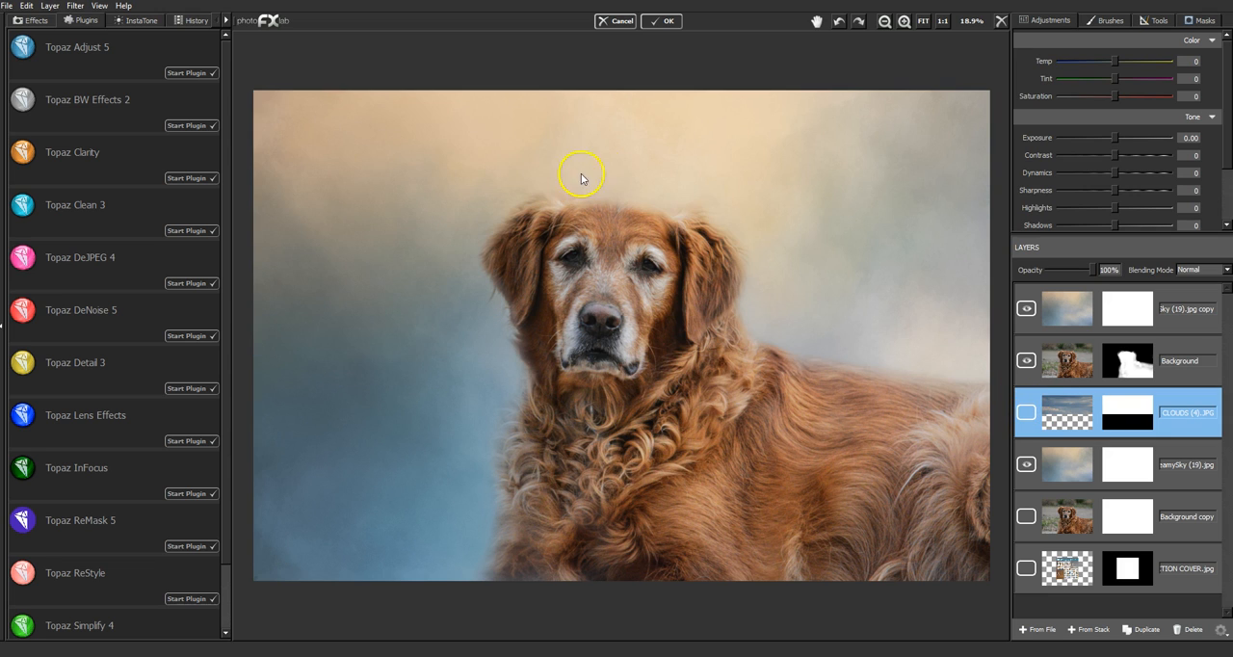
click(1026, 412)
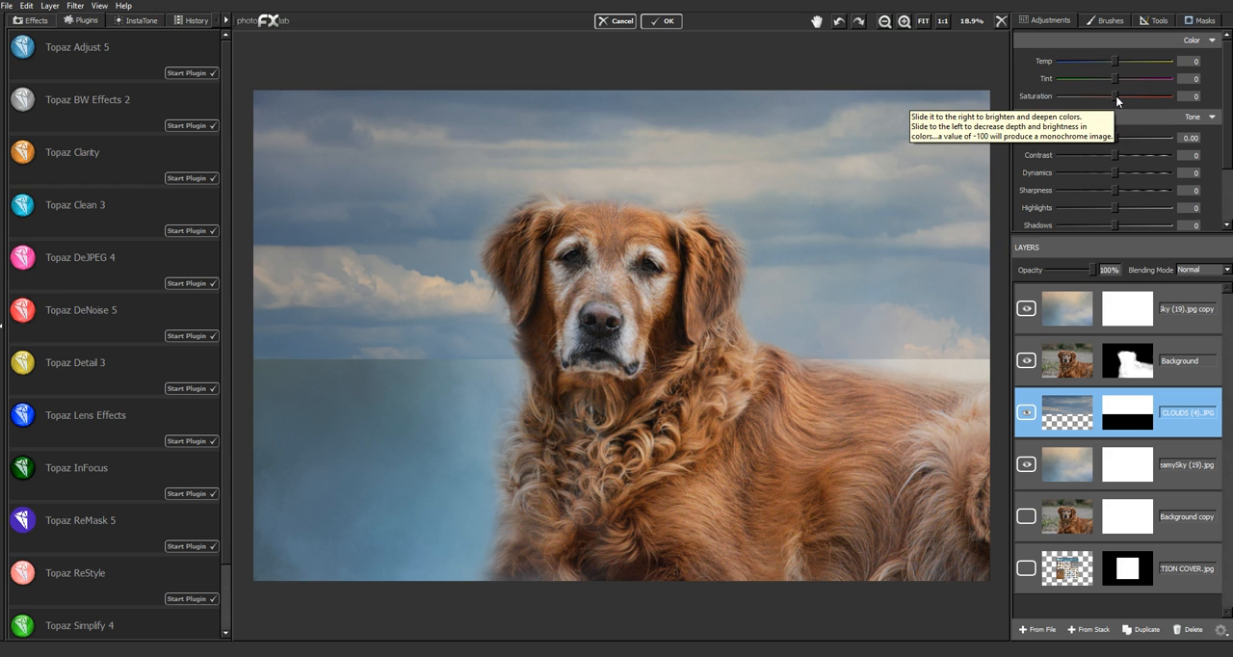
drag(1116, 95, 1090, 97)
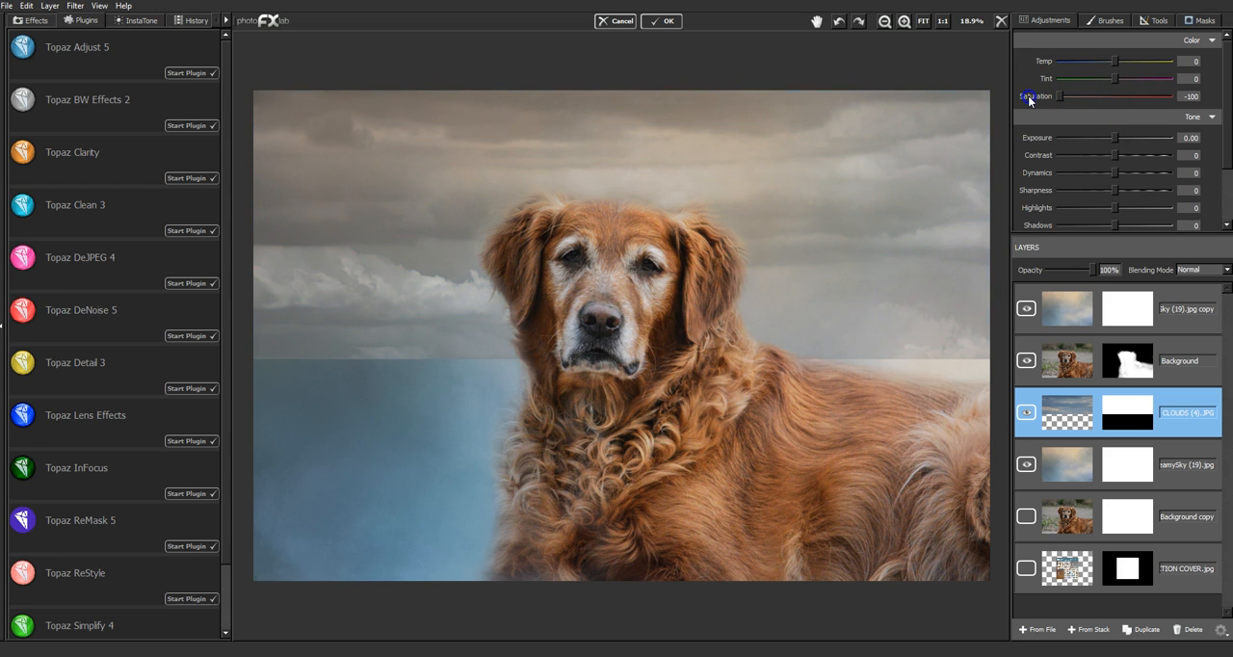
- Set the clouds layer's blending mode to Soft Light after comparing it with Hard Light and Overlay
click(1202, 273)
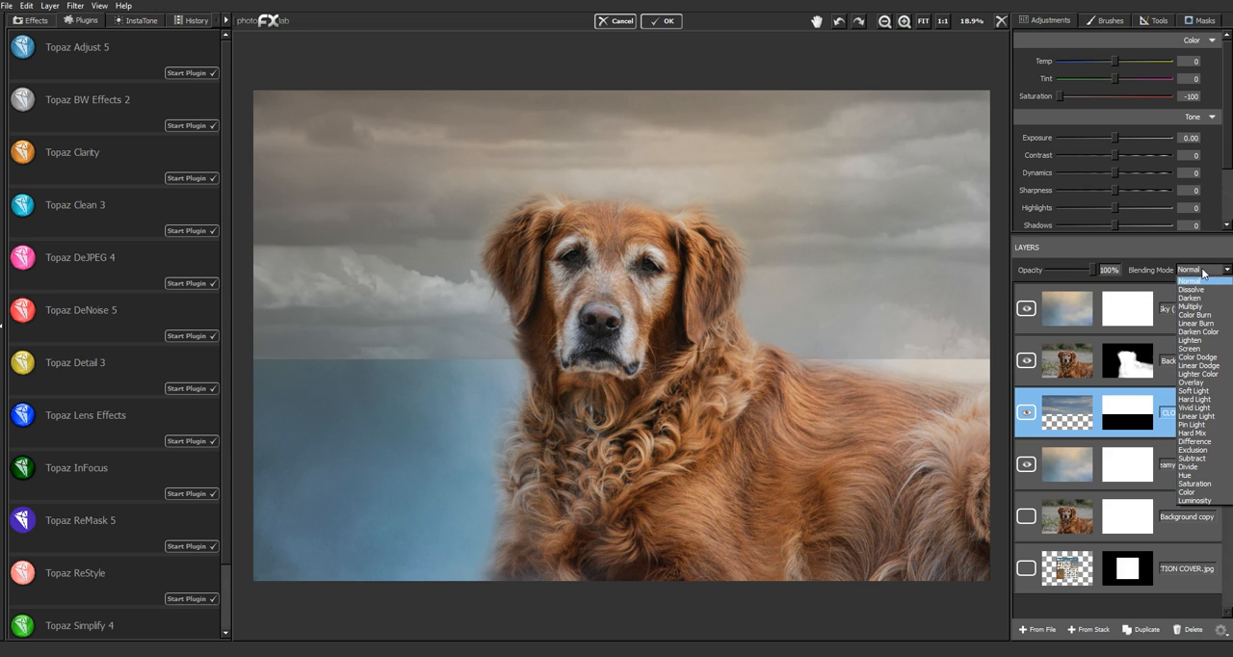
click(1204, 394)
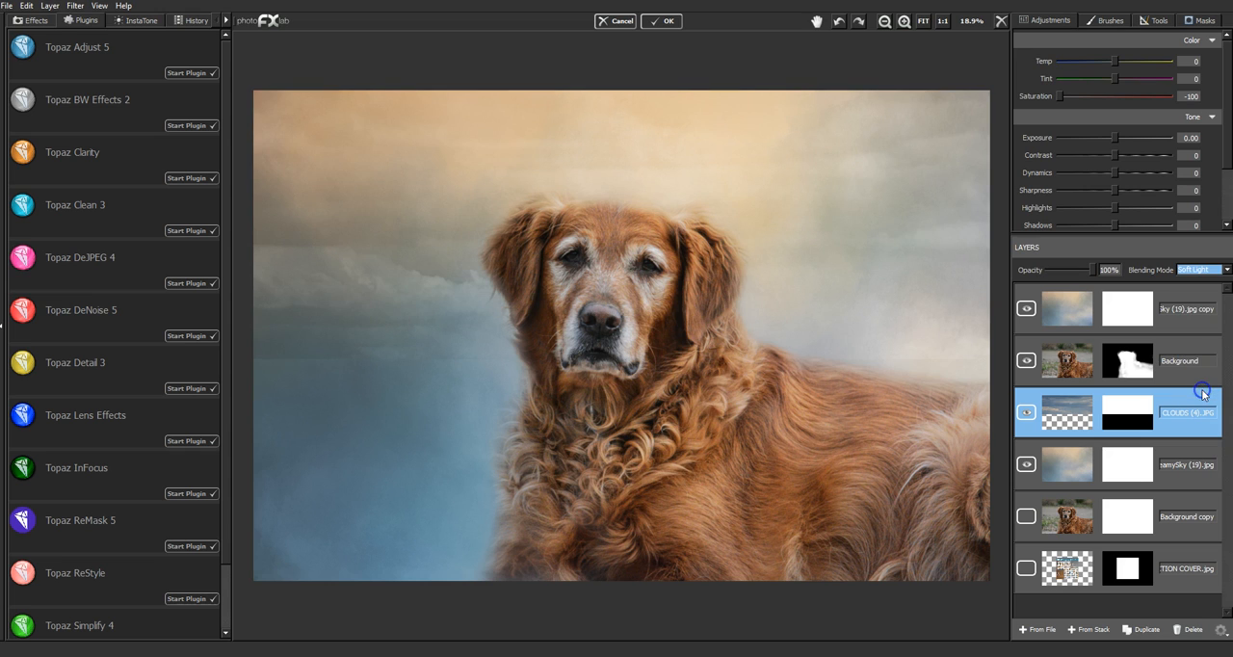
click(1200, 271)
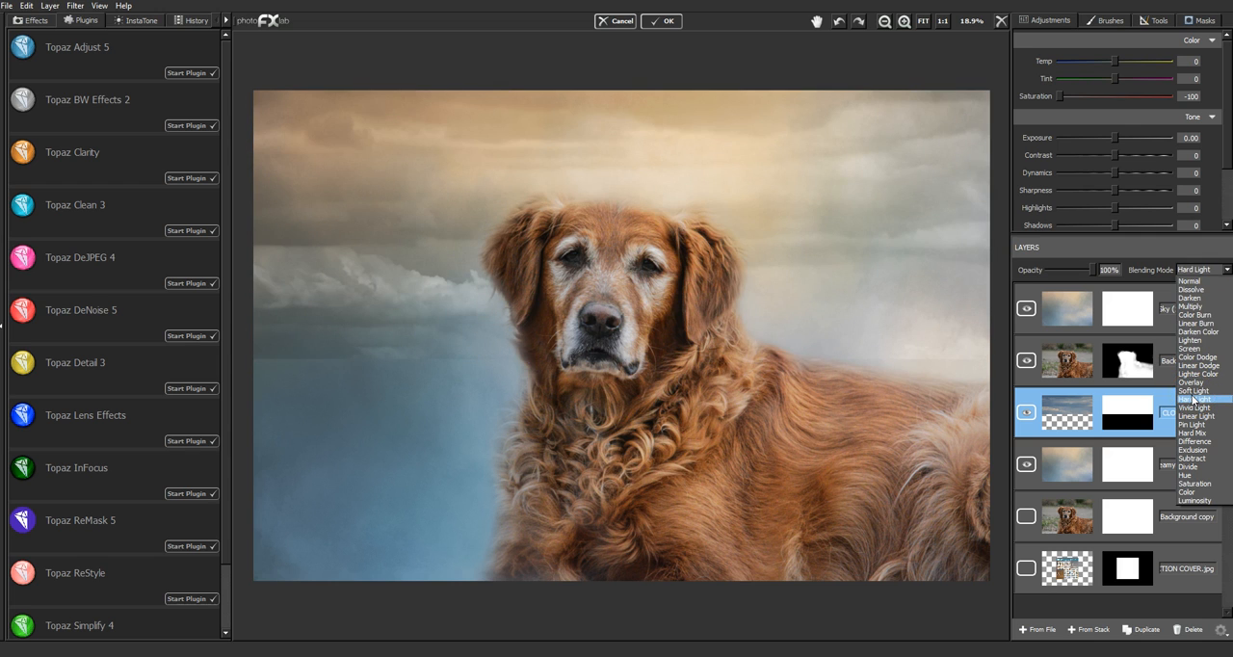
click(1193, 390)
click(1193, 383)
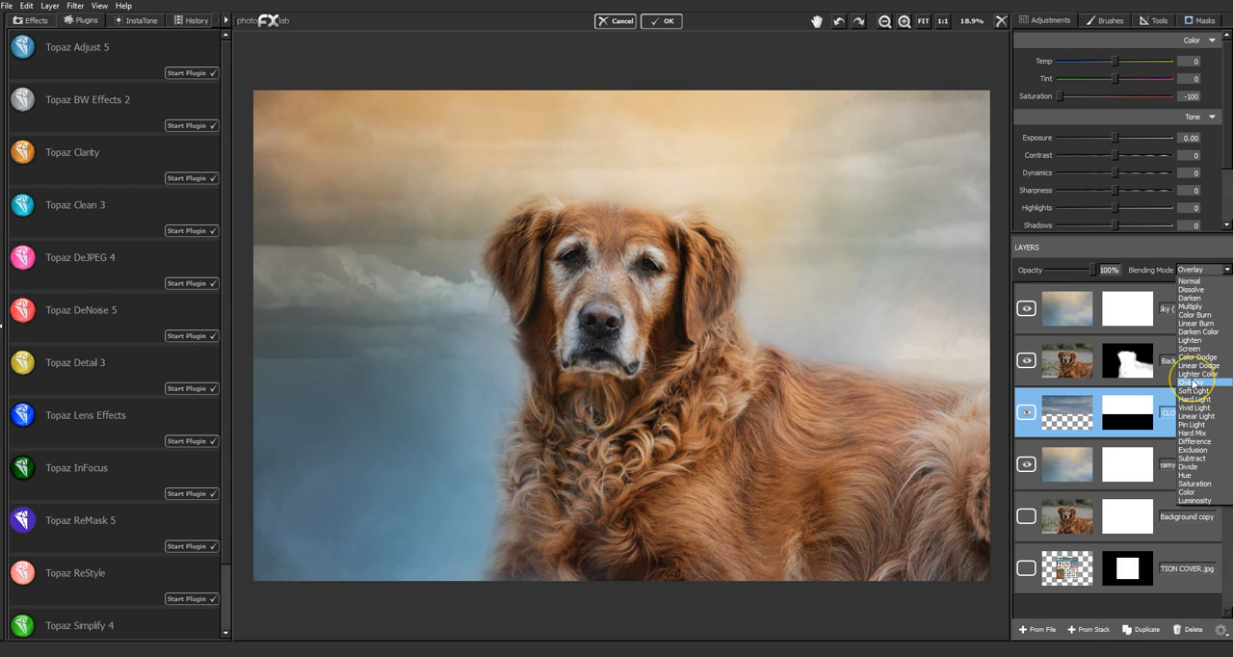
click(1193, 392)
click(1193, 399)
click(1191, 391)
click(1192, 383)
click(1193, 391)
click(1193, 391)
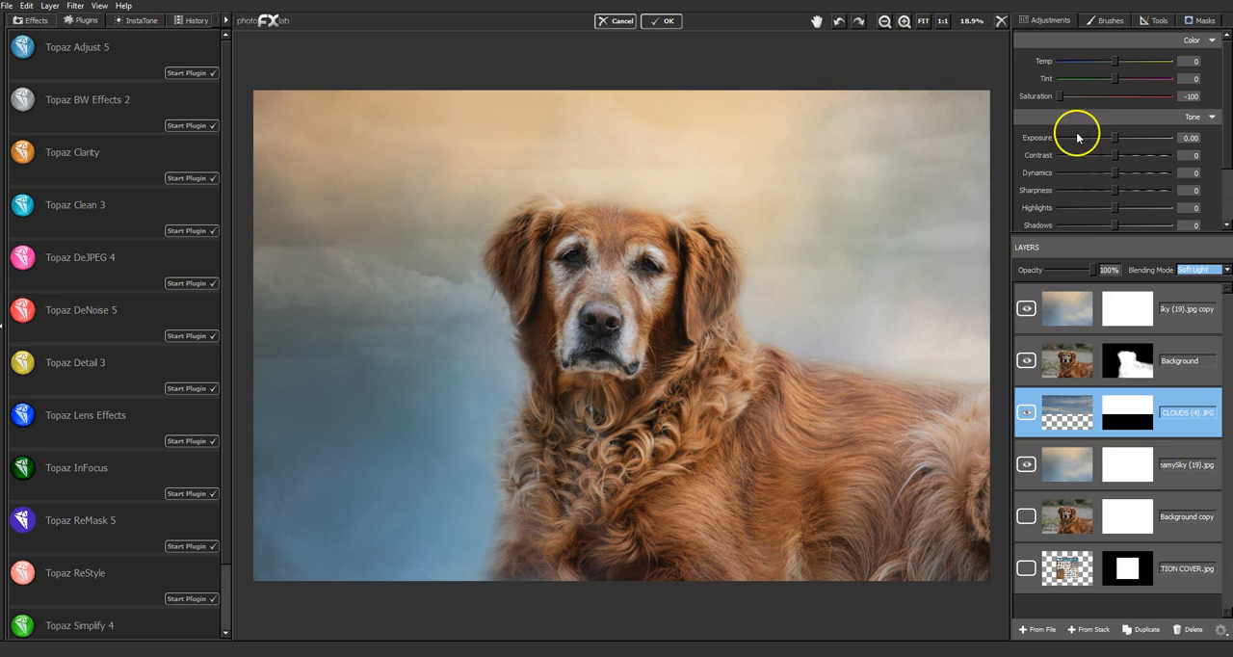
- Reposition the clouds layer slightly lower so its bright cloud bank lies beside the dog's neck, and compare it hidden and shown
click(1156, 21)
click(1133, 41)
drag(418, 295, 270, 350)
drag(337, 303, 611, 261)
drag(581, 278, 512, 267)
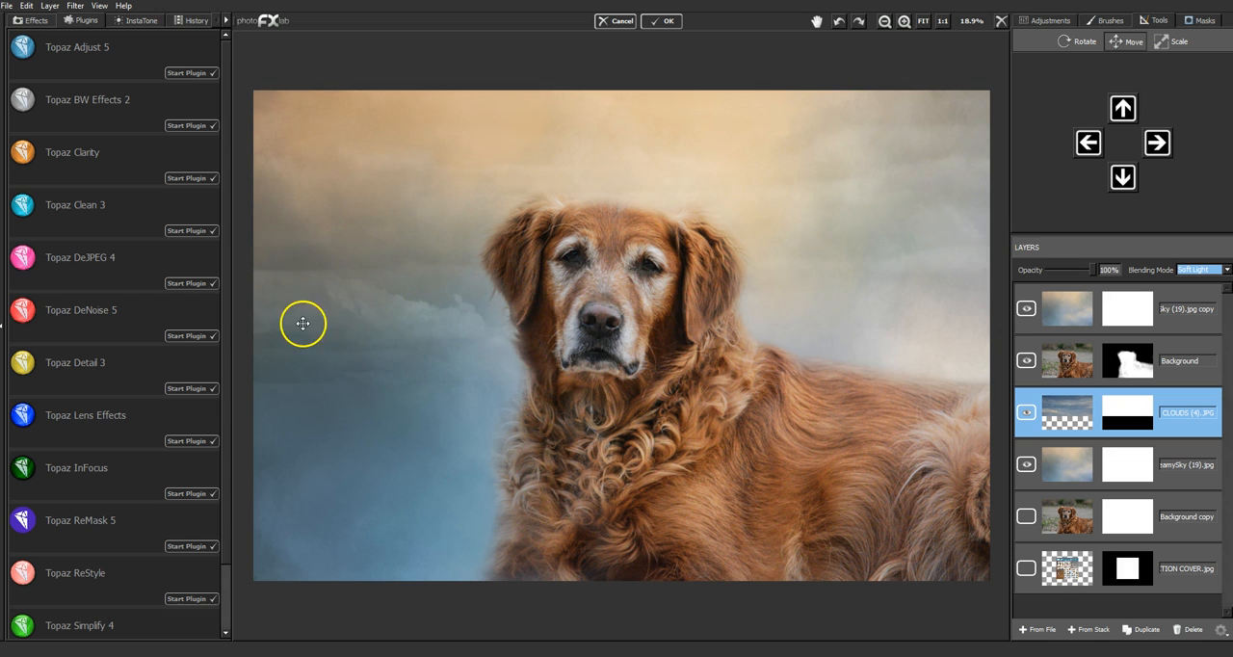
click(1026, 411)
click(1026, 412)
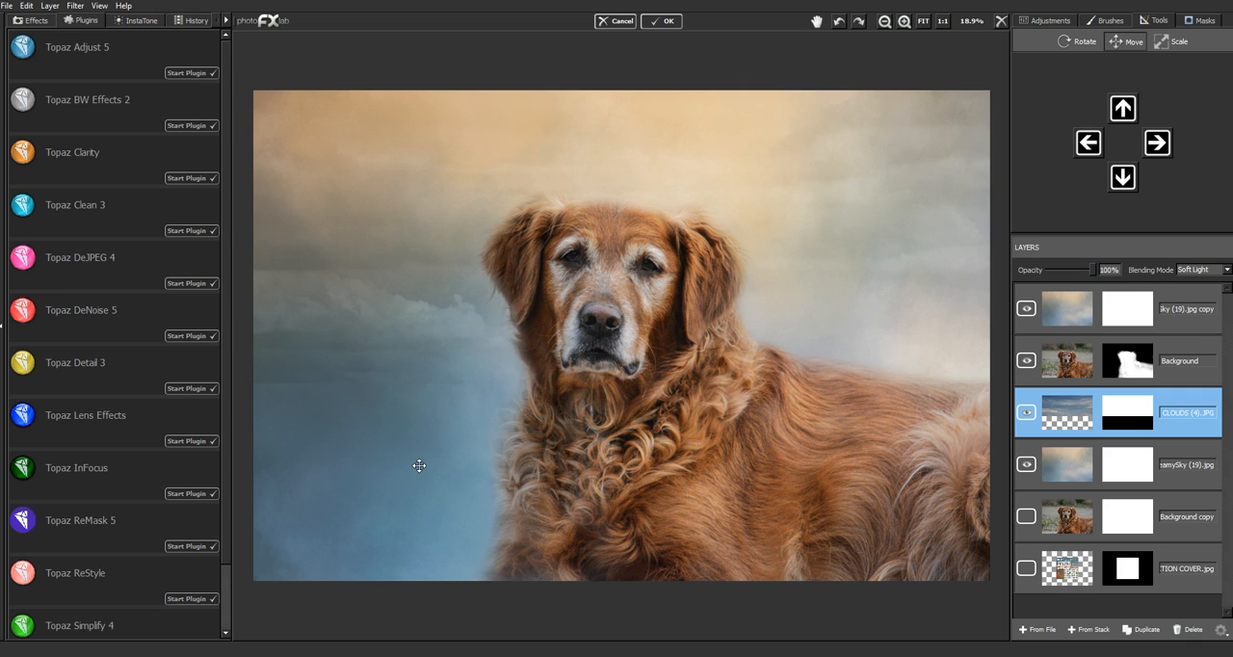
- Mask out the clouds layer's hard lower edge on both sides of the dog with brush value 0, size 0.15 and flow 1.00
click(1187, 21)
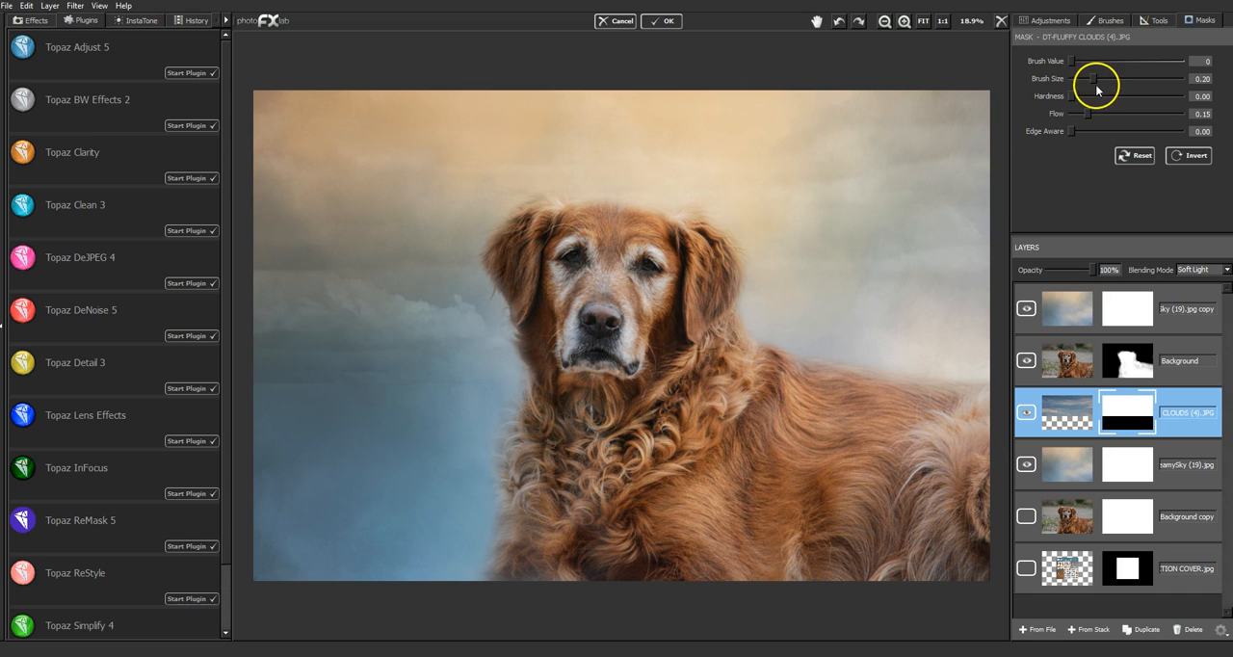
drag(1089, 114, 1087, 114)
drag(1185, 117, 1191, 115)
drag(1105, 77, 1084, 79)
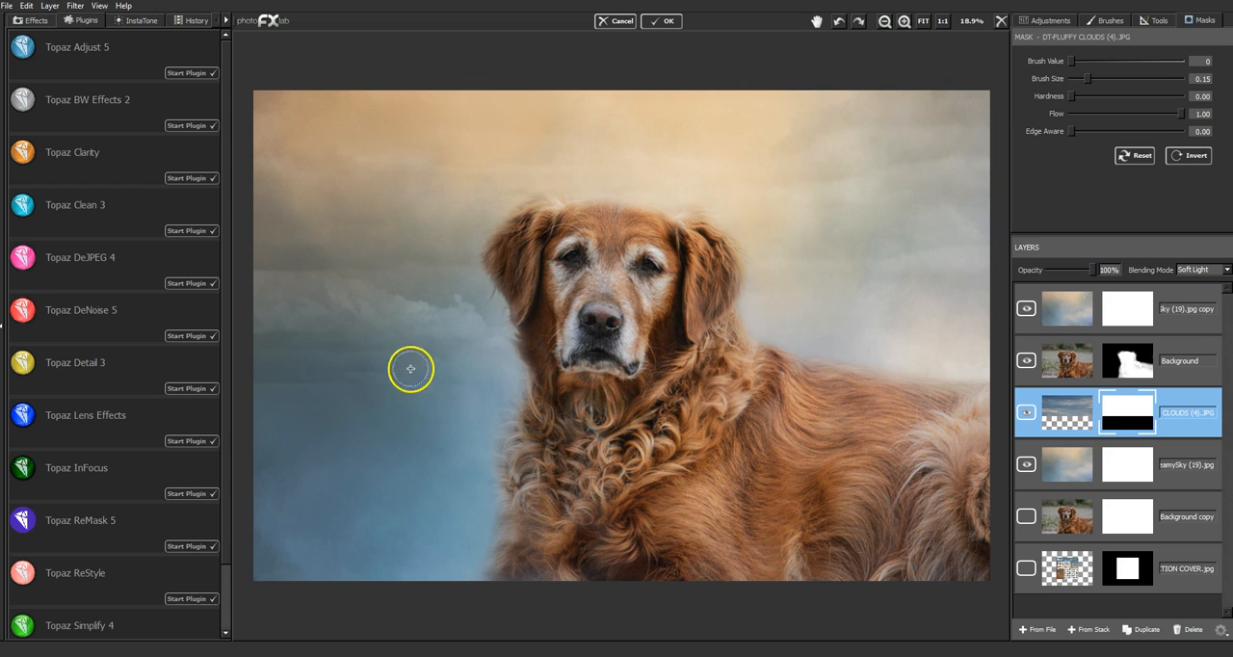
drag(252, 384, 533, 380)
drag(812, 364, 817, 370)
drag(1001, 379, 1001, 376)
drag(247, 377, 557, 378)
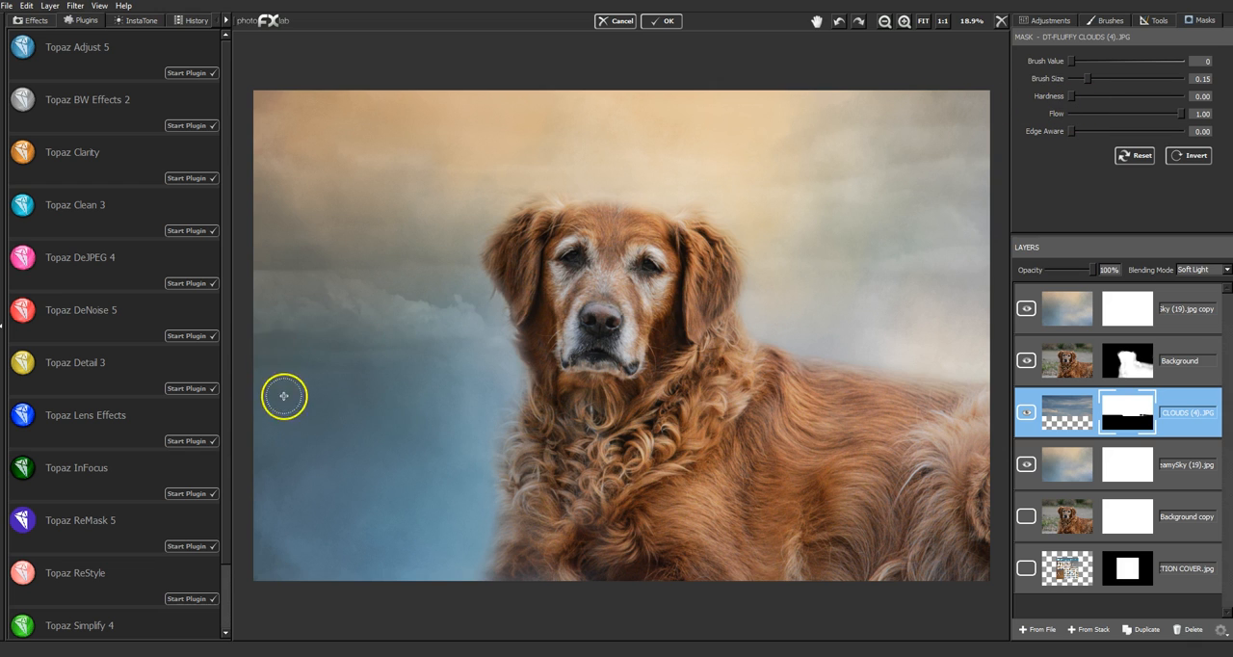
- Fade the lower clouds on both sides of the dog with mask brush size 0.67 and flow 0.16, and hide the layer to compare
click(1093, 114)
mouse_move(1087, 112)
mouse_down()
mouse_move(1089, 76)
mouse_move(1145, 78)
mouse_up()
mouse_move(281, 353)
mouse_down()
mouse_move(354, 342)
mouse_move(357, 359)
mouse_move(277, 360)
mouse_move(443, 367)
mouse_move(491, 353)
mouse_move(277, 364)
mouse_move(258, 305)
mouse_move(280, 244)
mouse_up()
mouse_move(879, 322)
mouse_down()
mouse_move(935, 338)
mouse_move(952, 315)
mouse_move(958, 218)
mouse_up()
drag(275, 255, 273, 237)
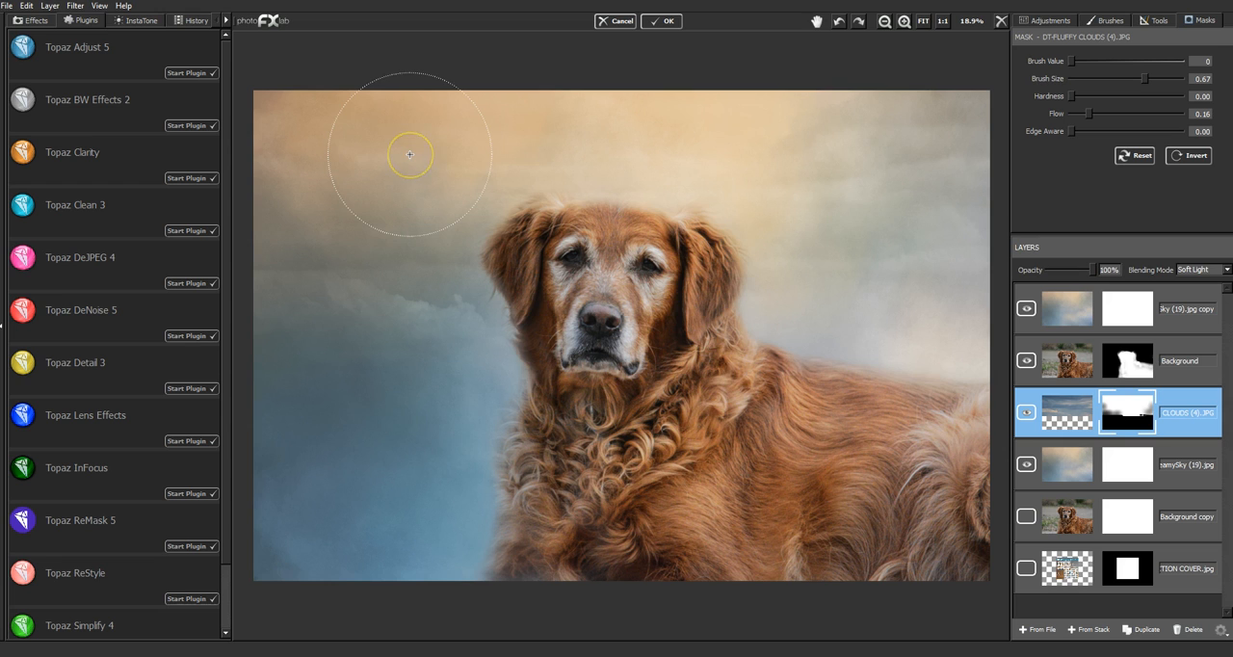
click(1029, 413)
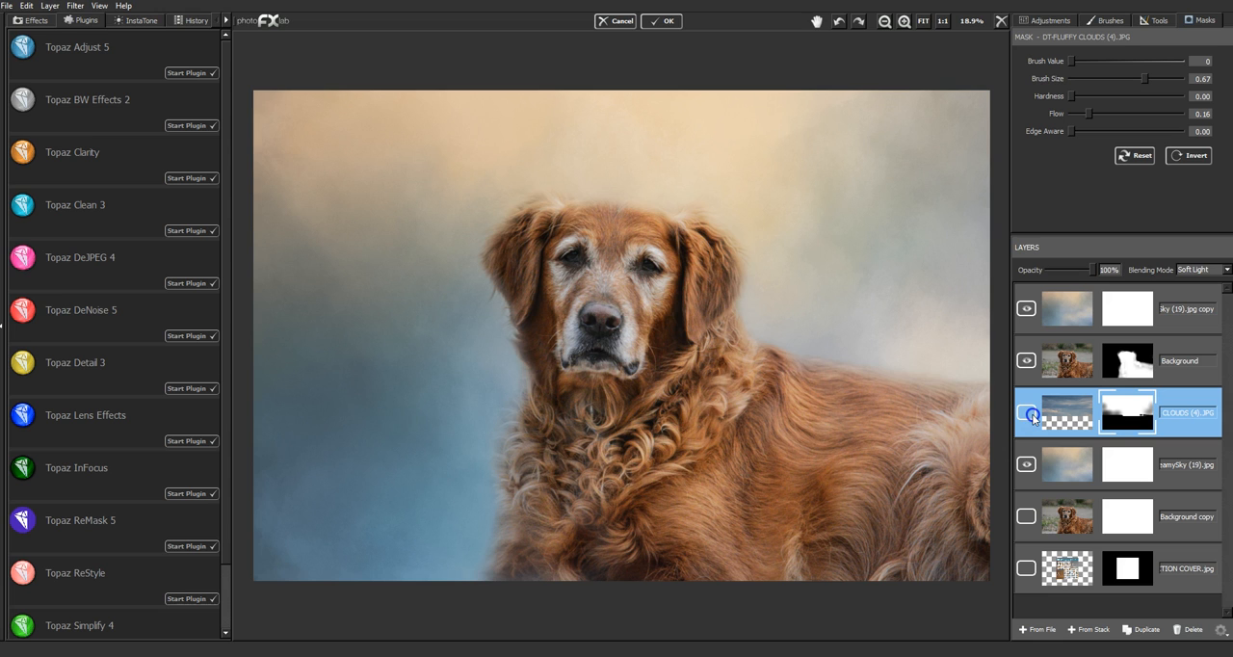
- Show the clouds layer and compare the reduced whole image with that layer hidden and shown
click(1029, 414)
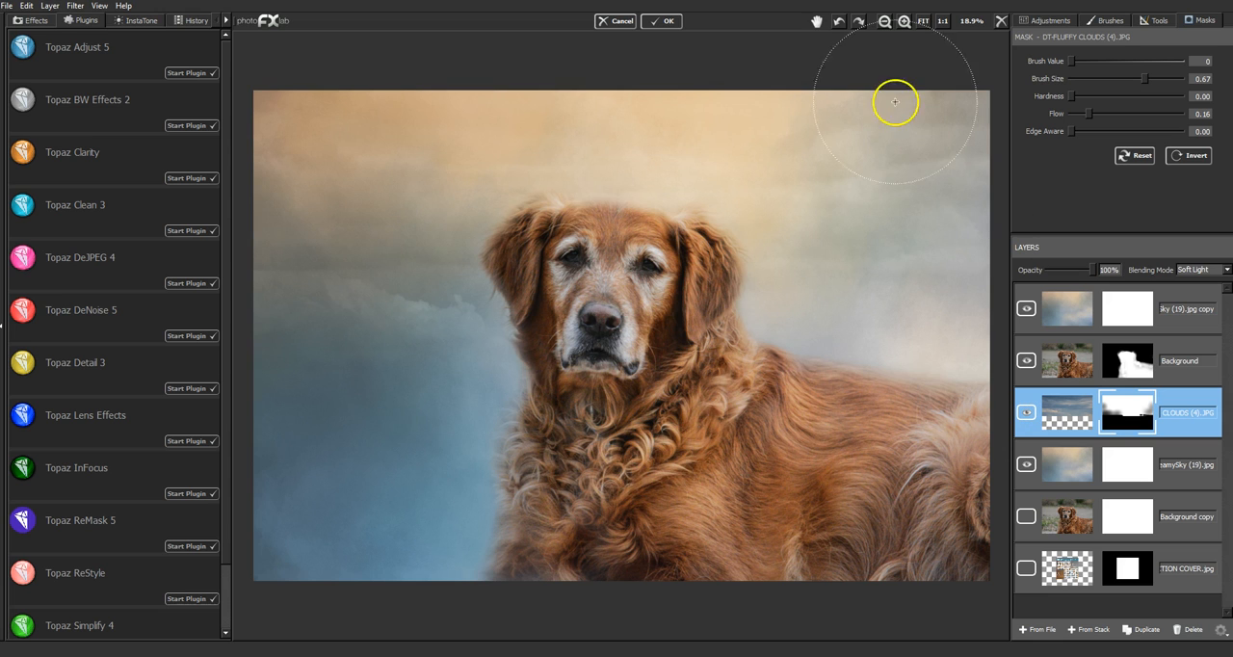
click(885, 22)
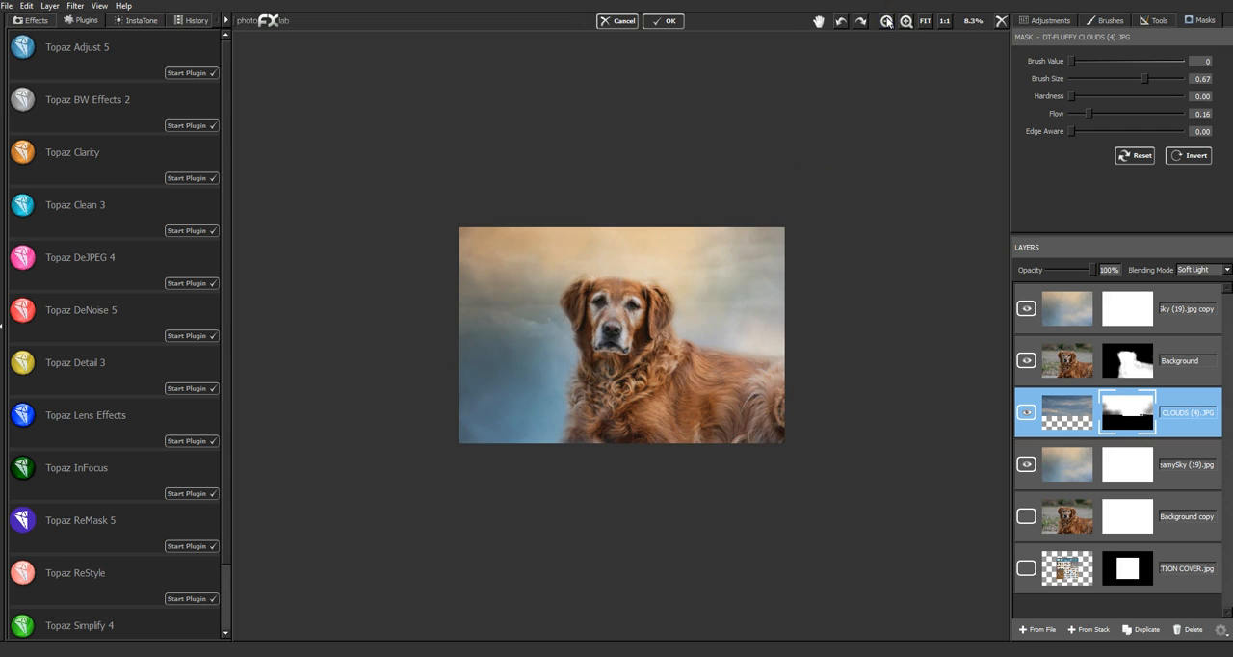
click(903, 22)
click(1027, 414)
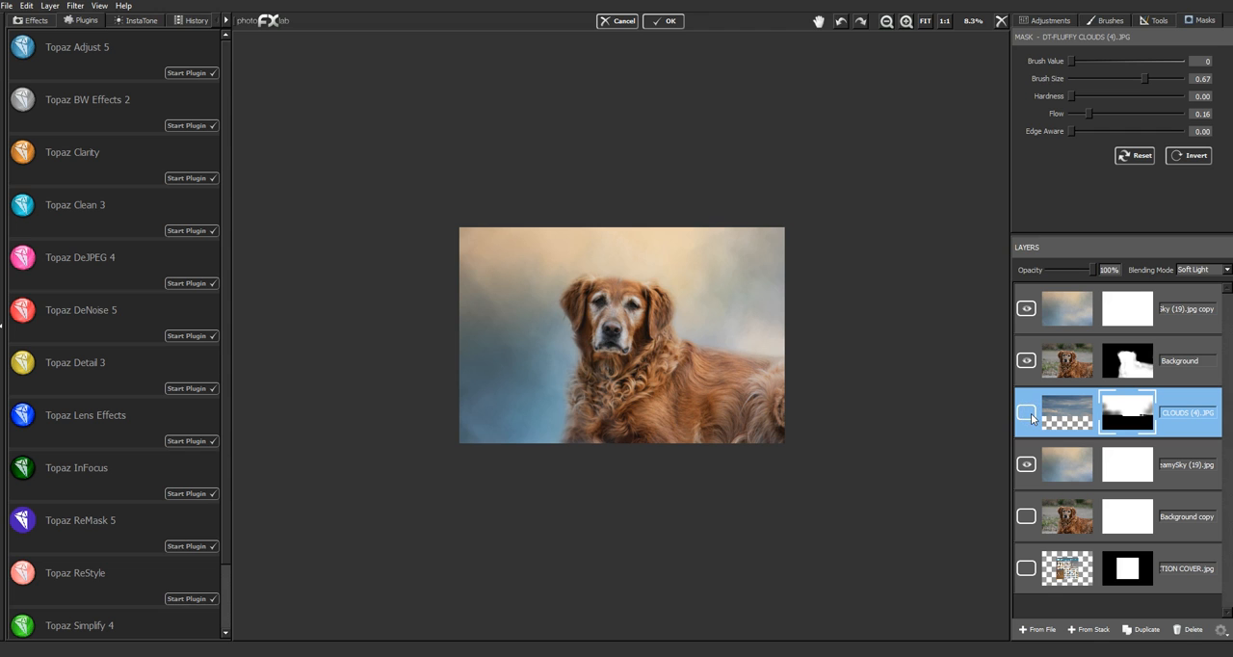
click(1029, 413)
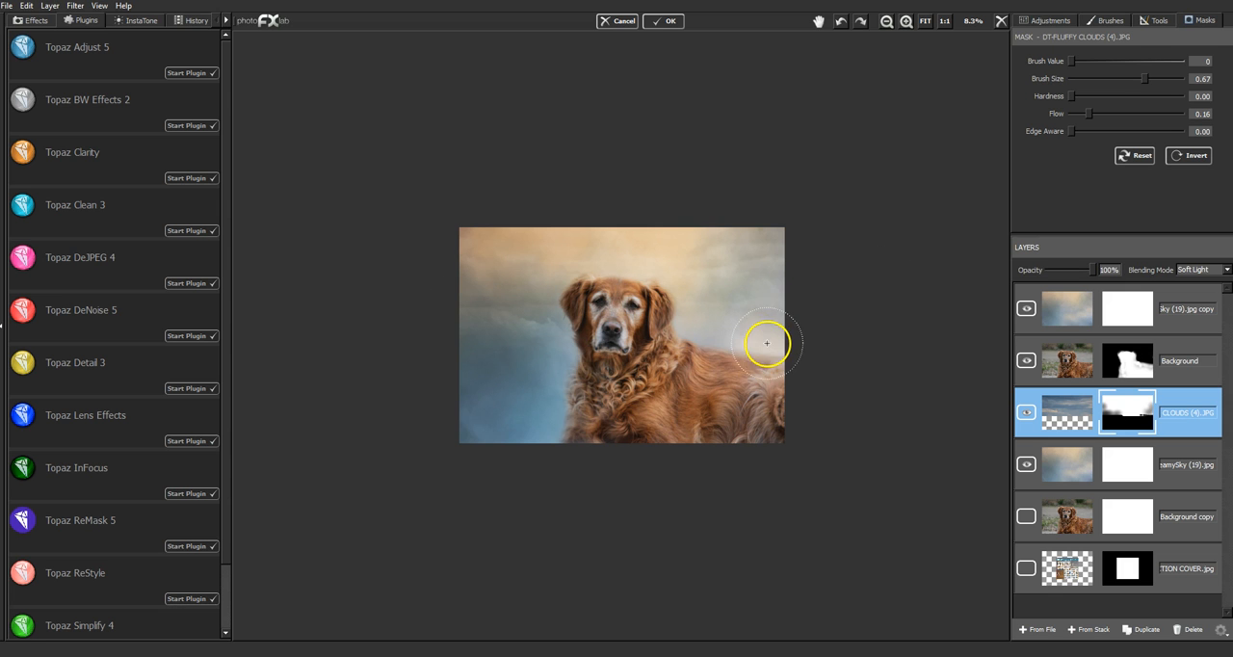
click(924, 21)
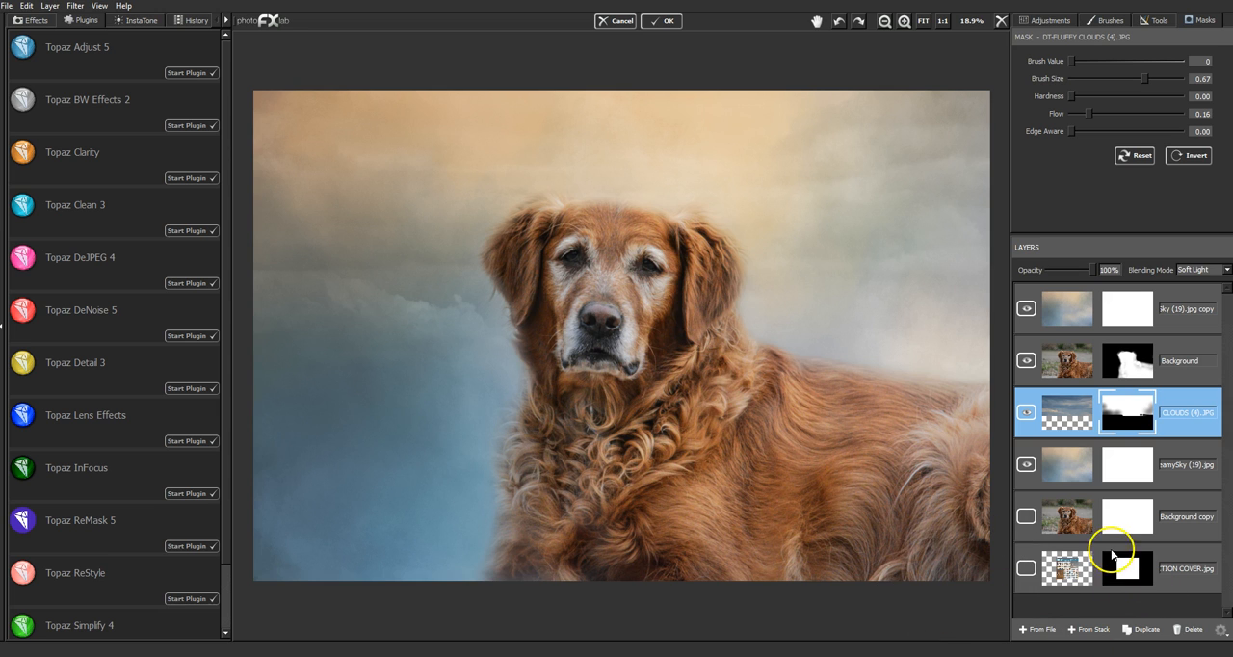
- Compare the original with the composite by toggling Background copy at the top of the layer stack, and return that layer to the bottom
drag(1189, 503, 1161, 289)
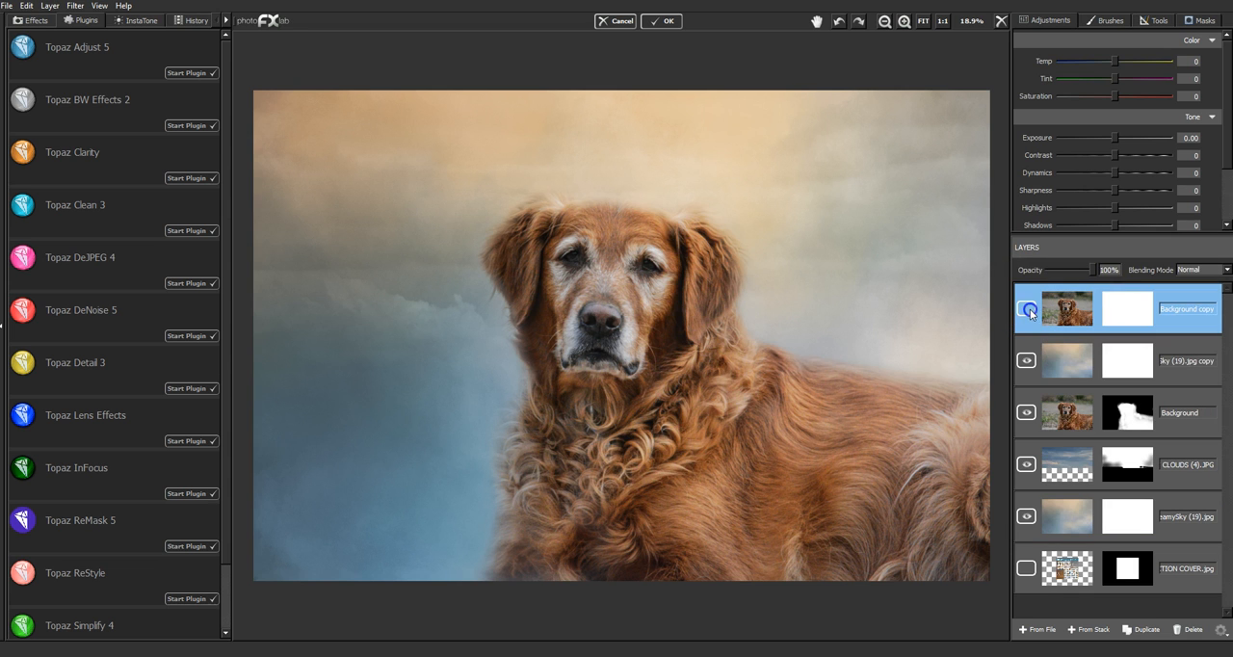
click(1027, 310)
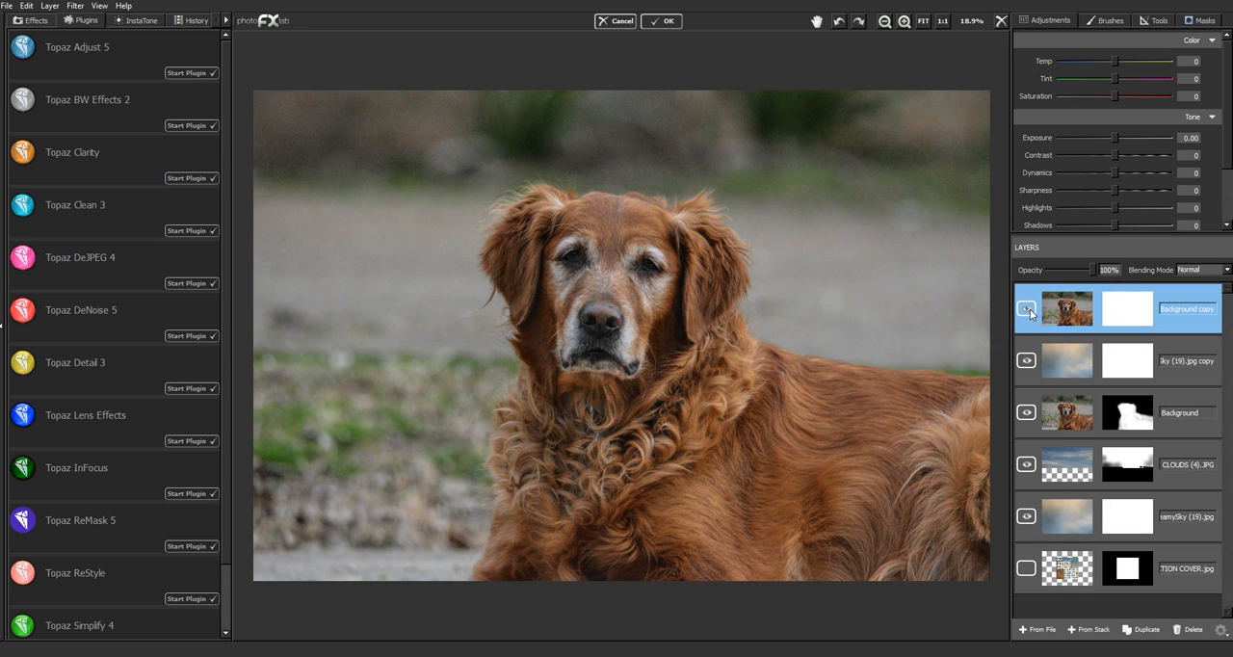
click(1027, 309)
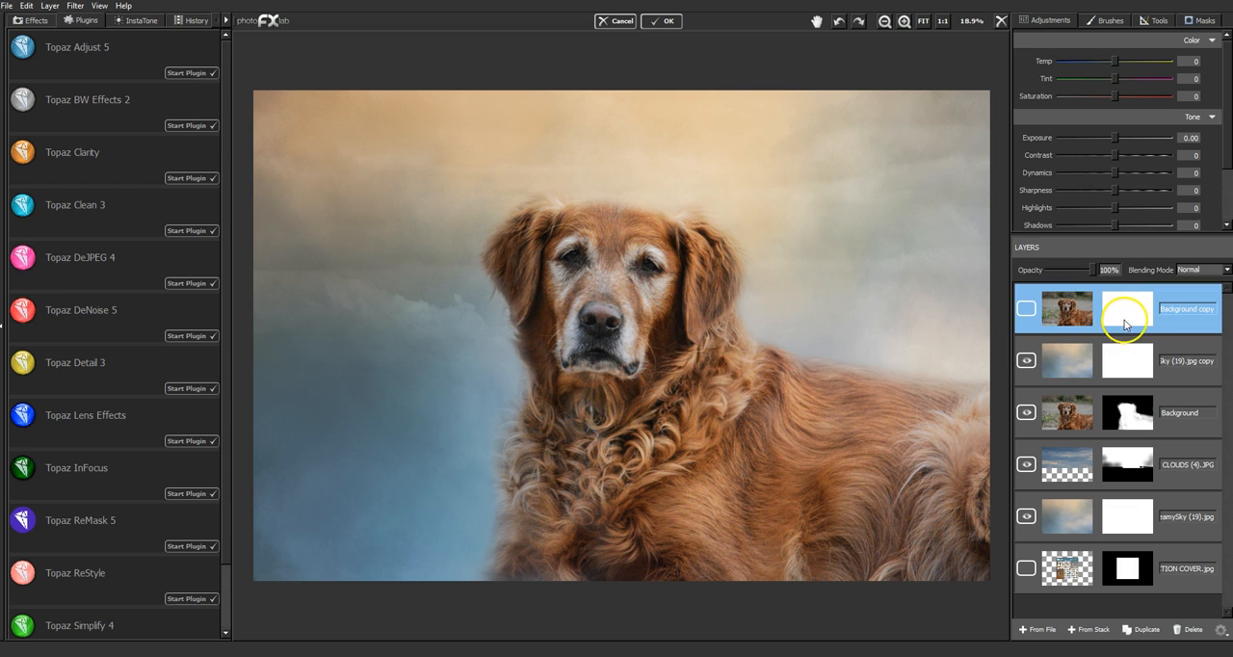
click(1027, 311)
click(1027, 310)
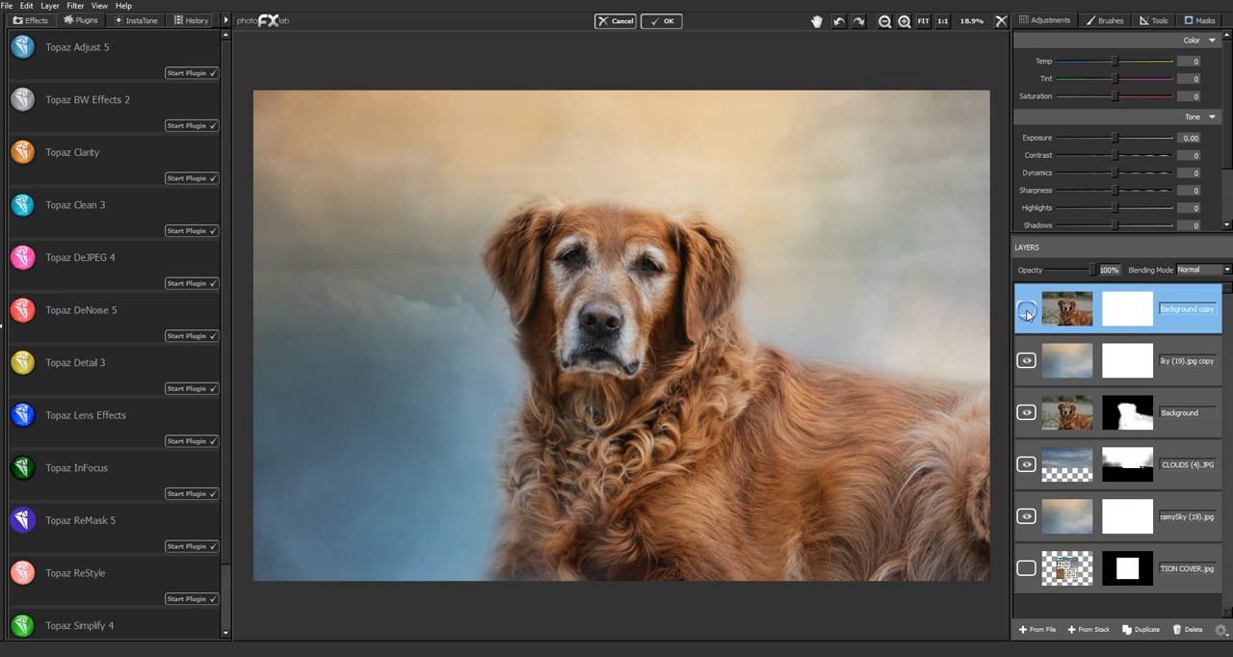
click(1027, 312)
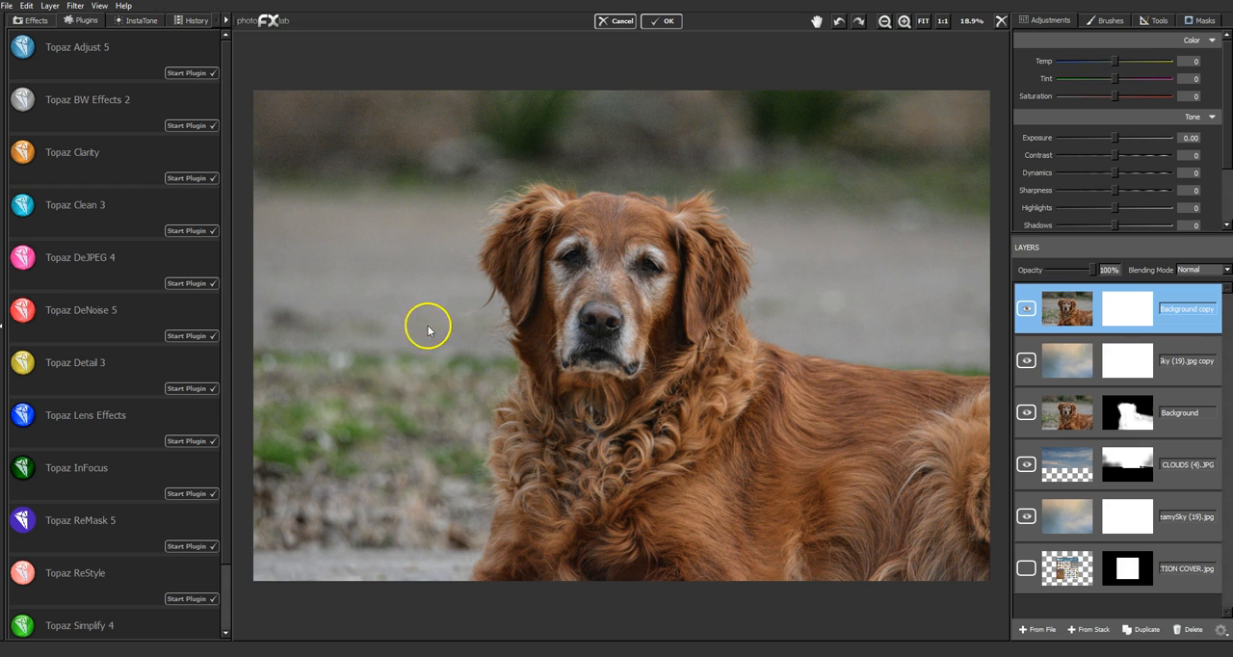
click(1027, 311)
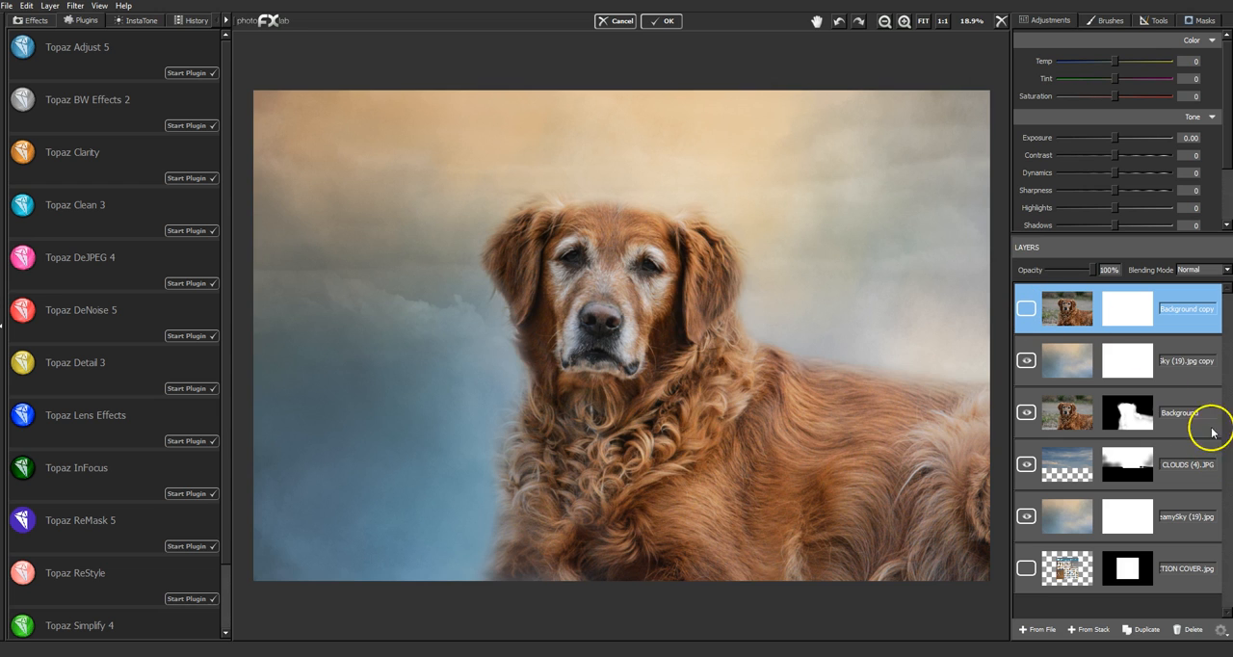
drag(1191, 317, 1137, 576)
- Duplicate the top sky copy layer and set the duplicate's blending mode to Soft Light after comparing Hard Light and Overlay
click(1165, 309)
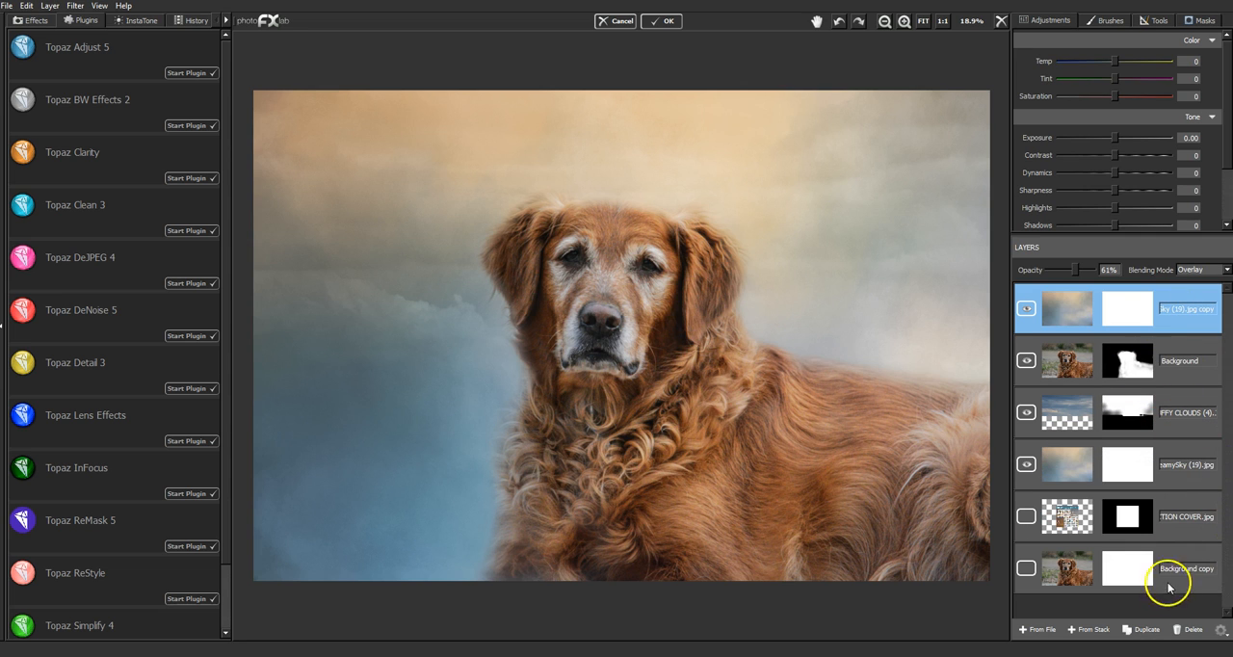
click(1146, 630)
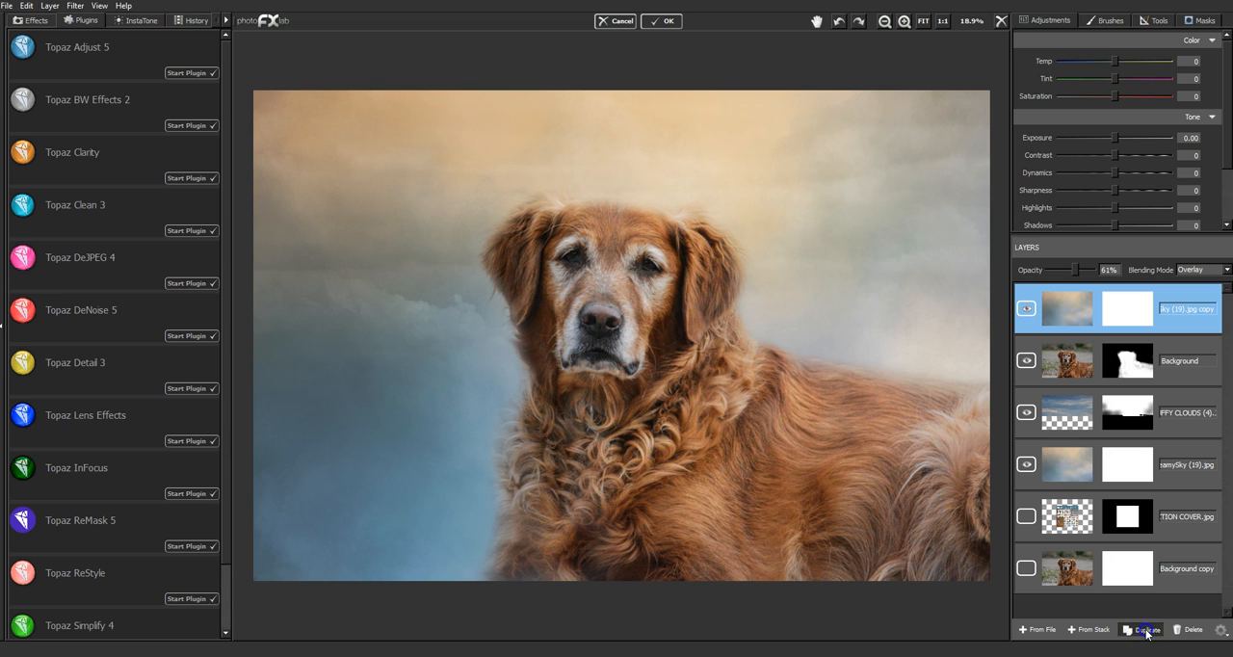
click(1194, 270)
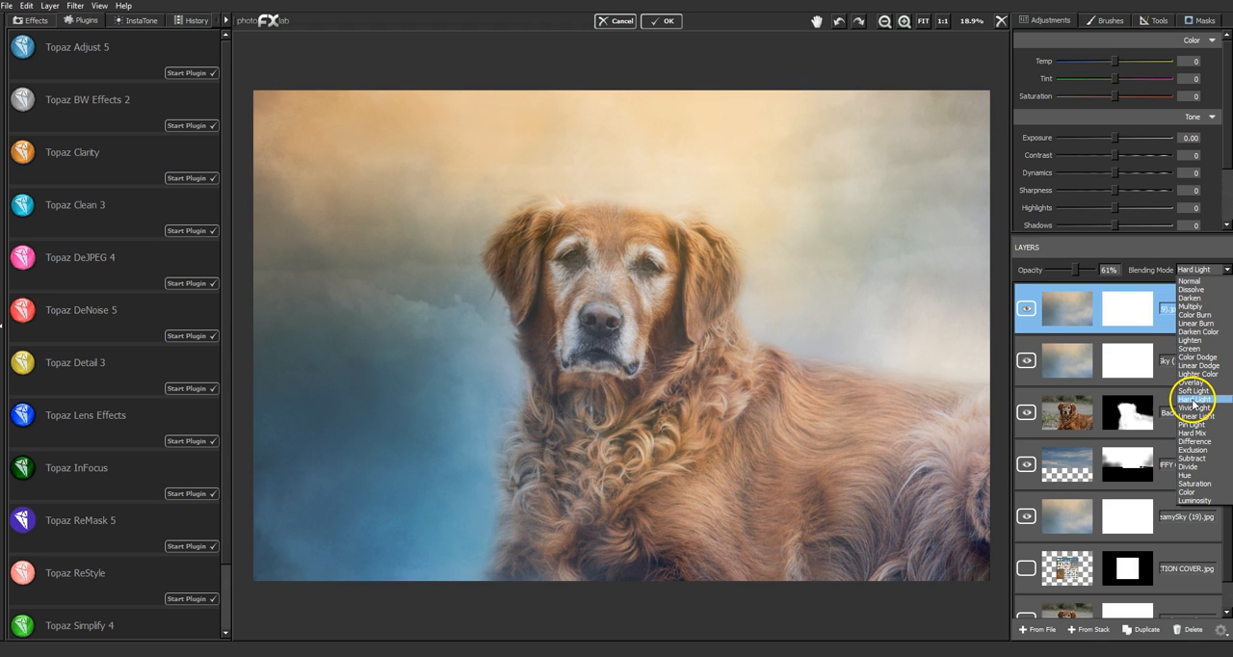
click(1193, 391)
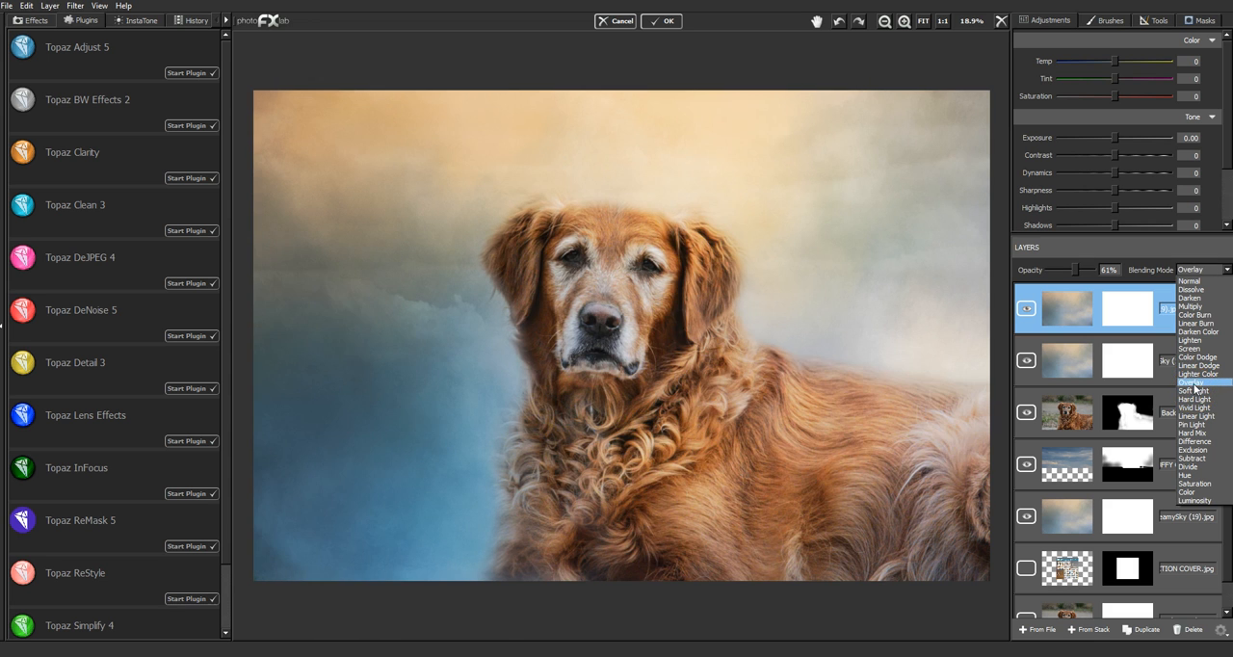
click(1195, 391)
- Compare the image with the duplicated sky layer hidden and shown, and delete the duplicate
click(1028, 308)
click(1028, 308)
click(1028, 308)
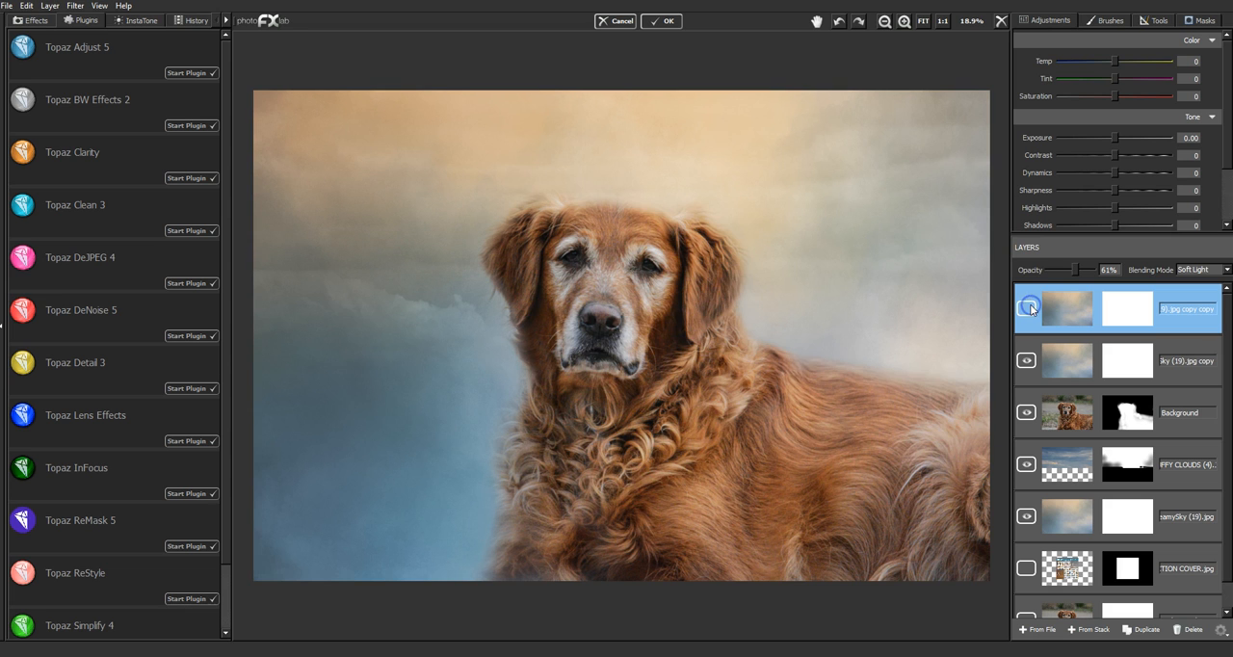
click(1028, 307)
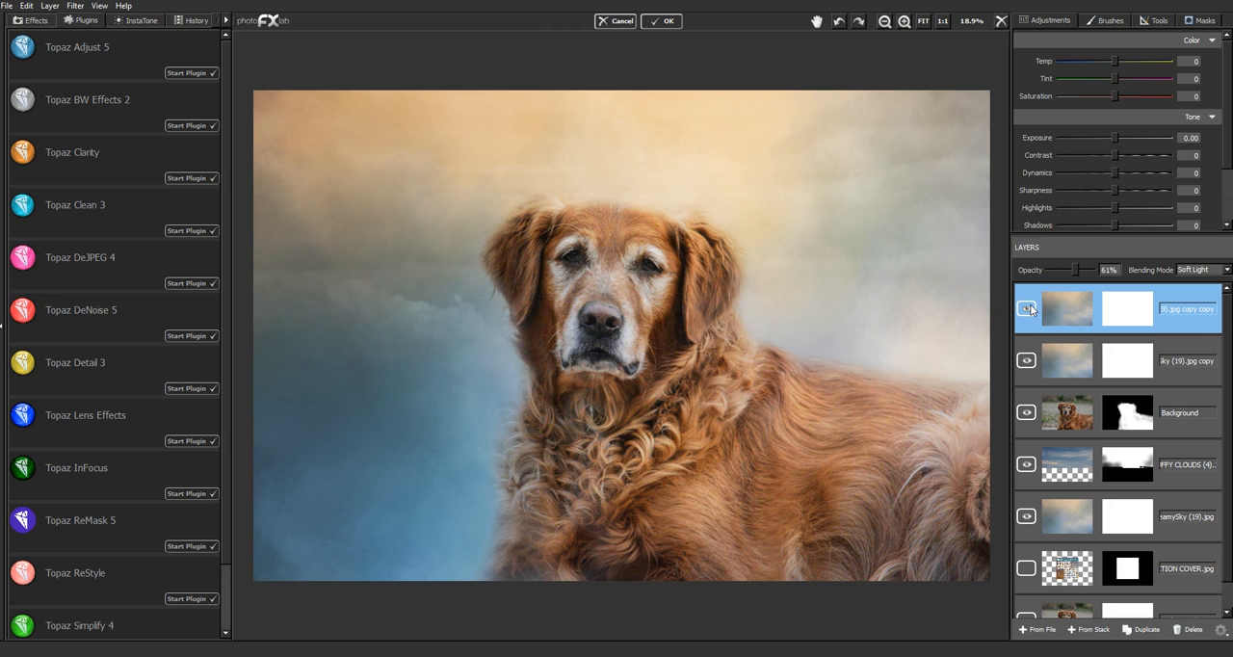
click(1028, 308)
click(1028, 307)
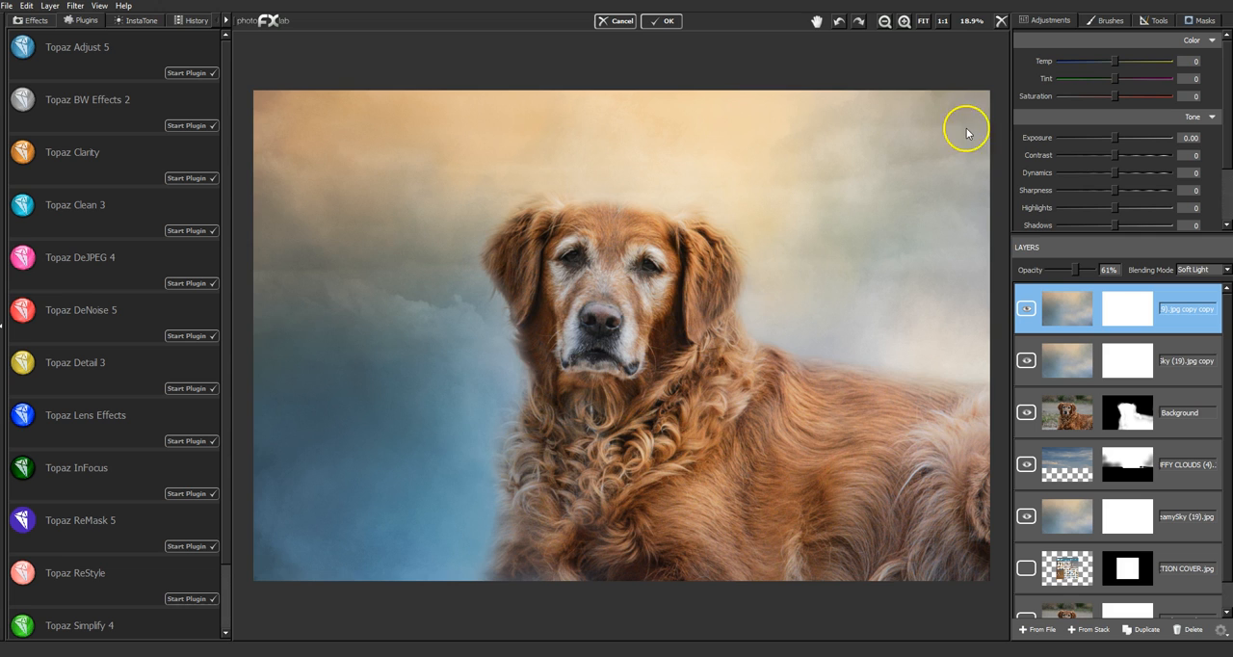
click(885, 22)
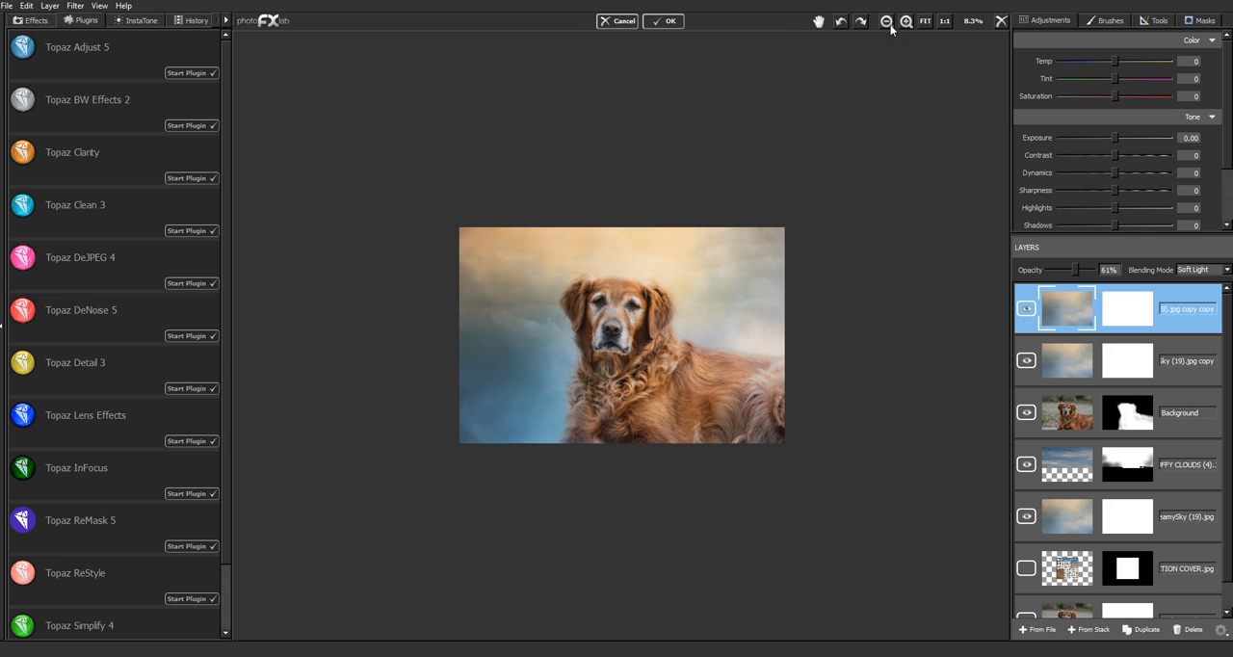
click(1027, 307)
click(1193, 629)
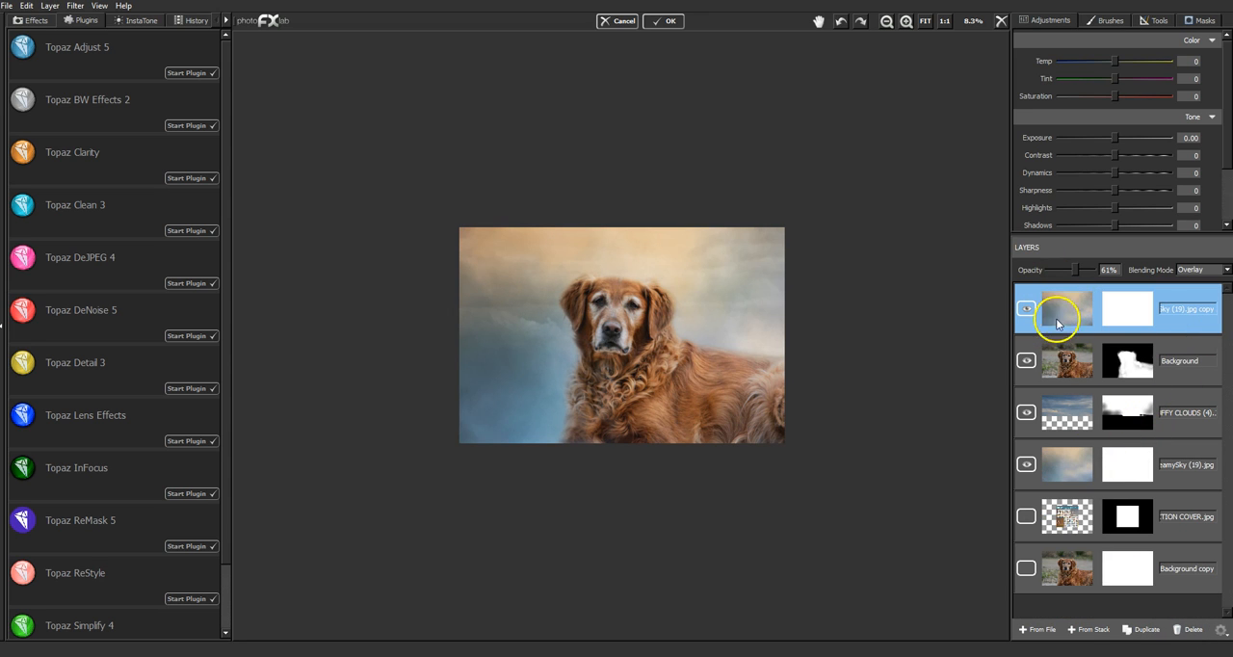
- Examine the composite up close and in full, and review the settings of the lower sky and top sky copy layers
click(908, 22)
click(908, 21)
click(908, 22)
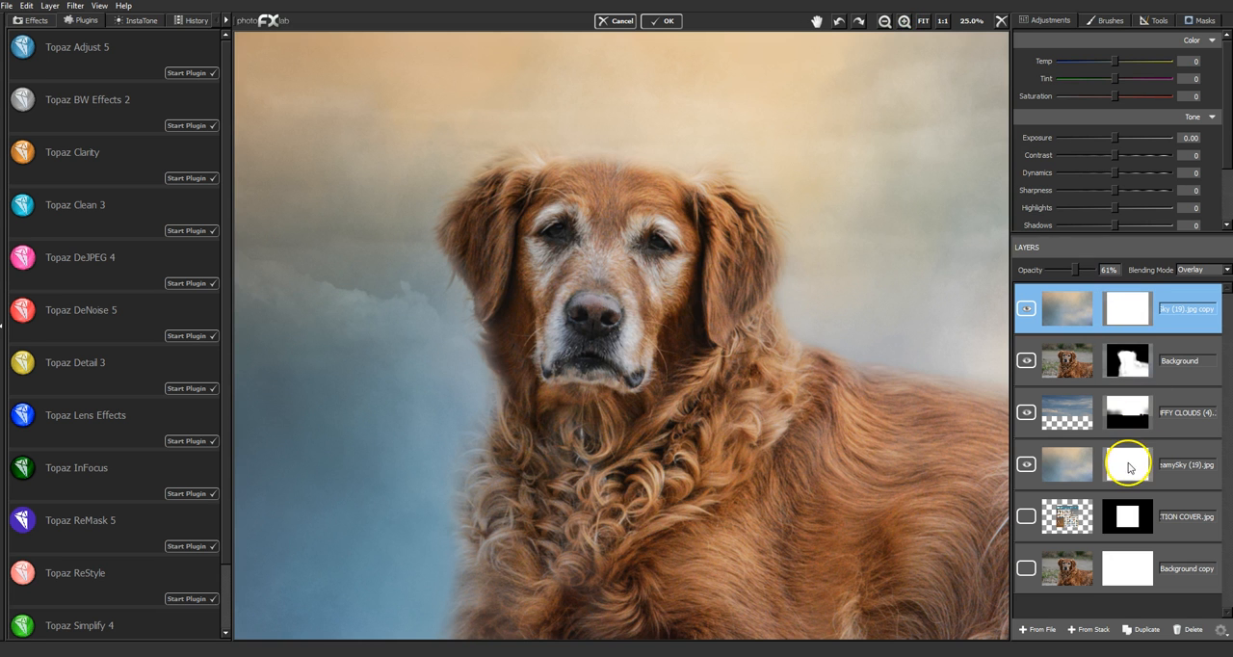
click(924, 21)
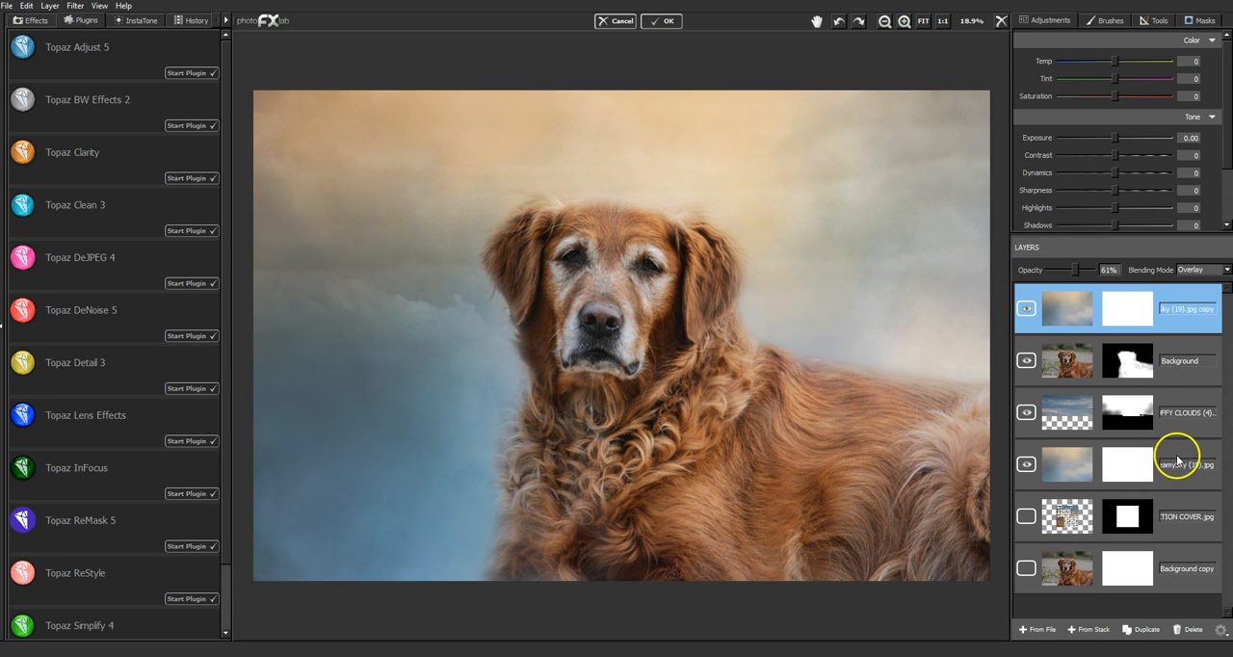
click(1178, 457)
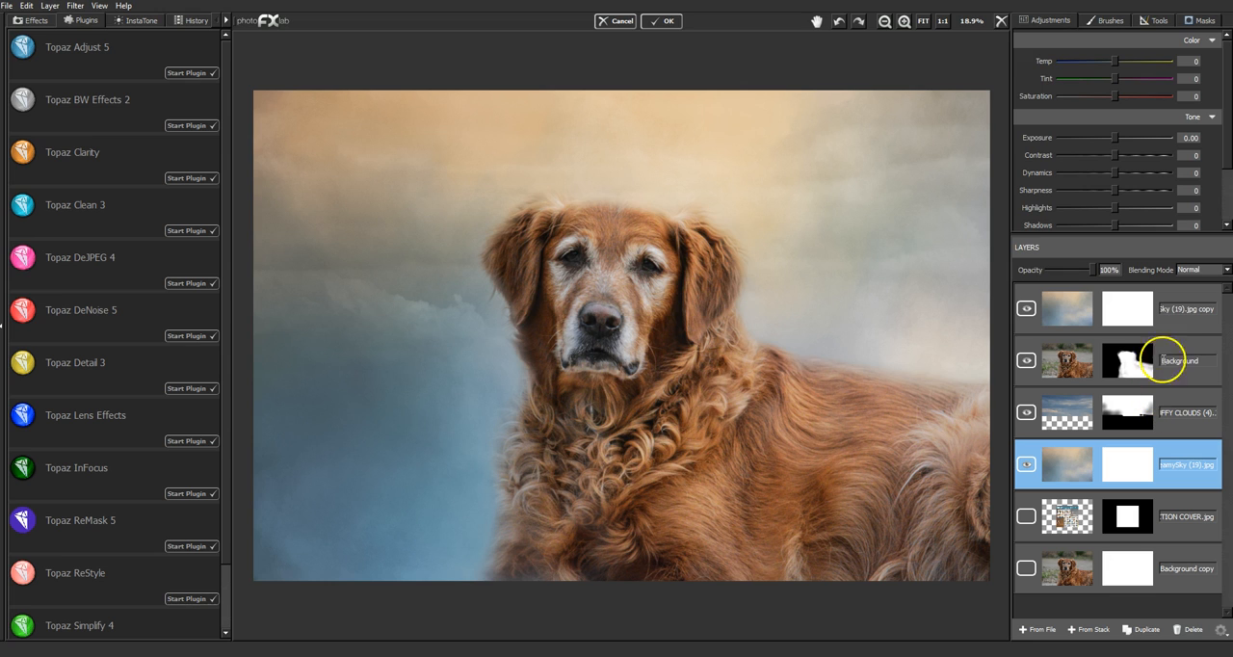
click(1181, 322)
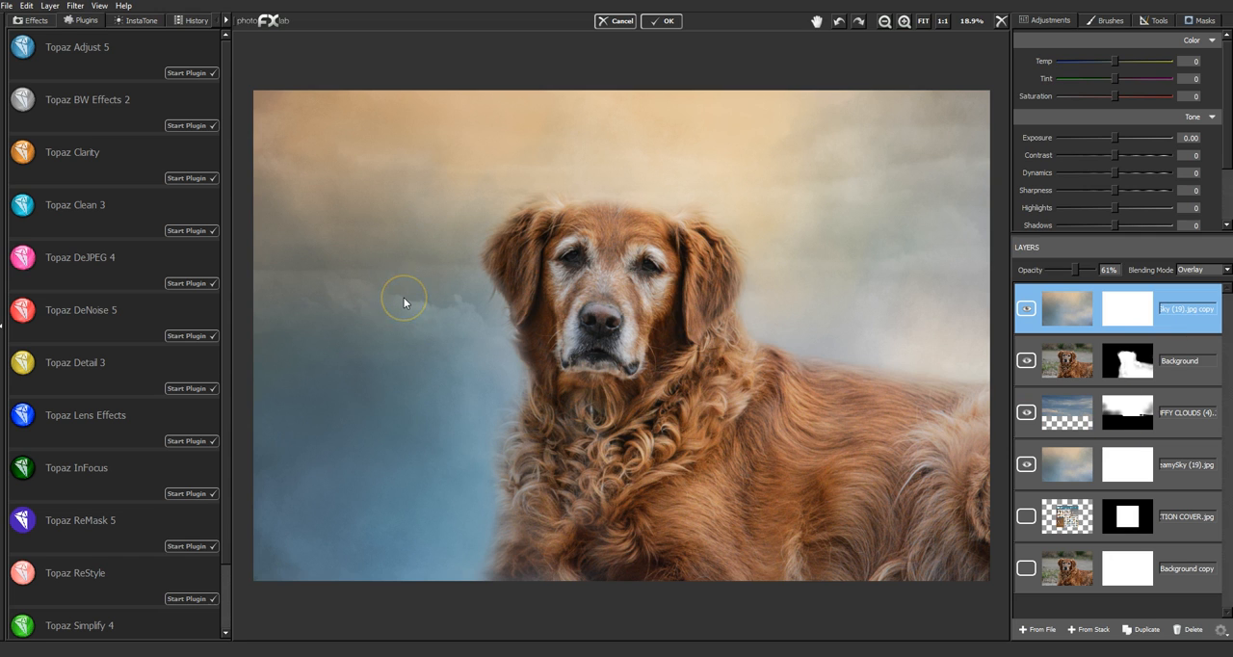
- Compare the clouds layer in its original color and fully desaturated, toggling its visibility, and return its saturation to -100
click(1177, 402)
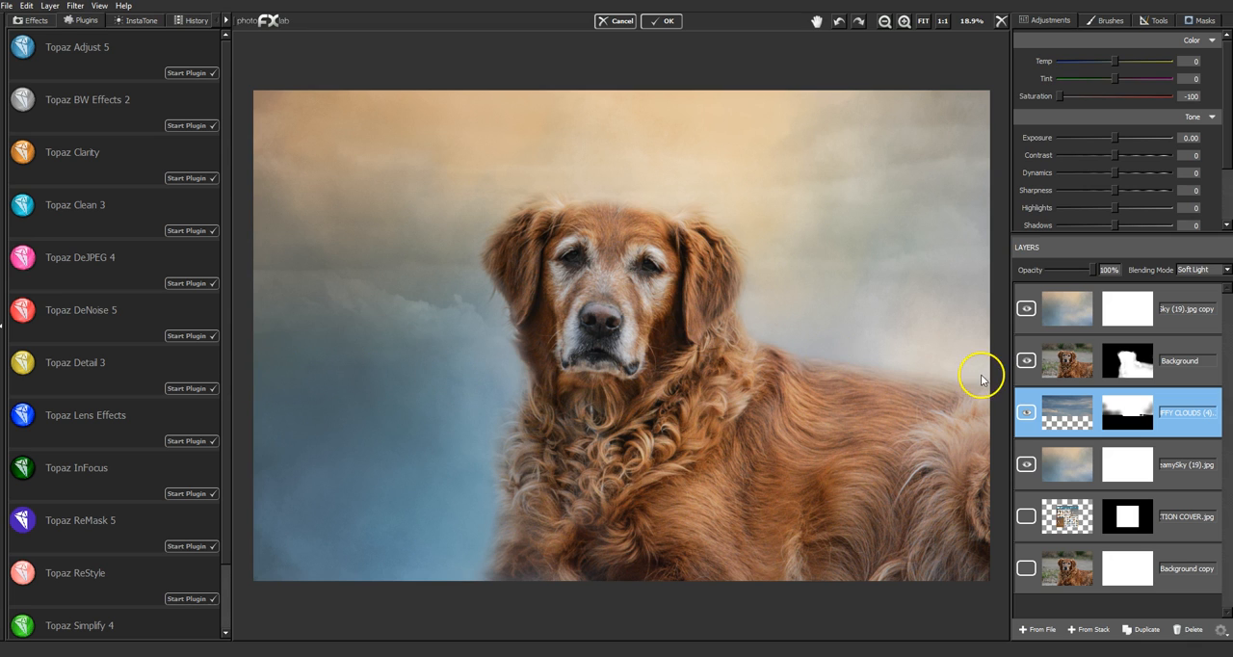
click(1060, 99)
drag(1061, 99, 1115, 99)
click(1028, 415)
click(1028, 415)
click(1028, 415)
click(1029, 418)
drag(1116, 100, 1043, 100)
click(1027, 413)
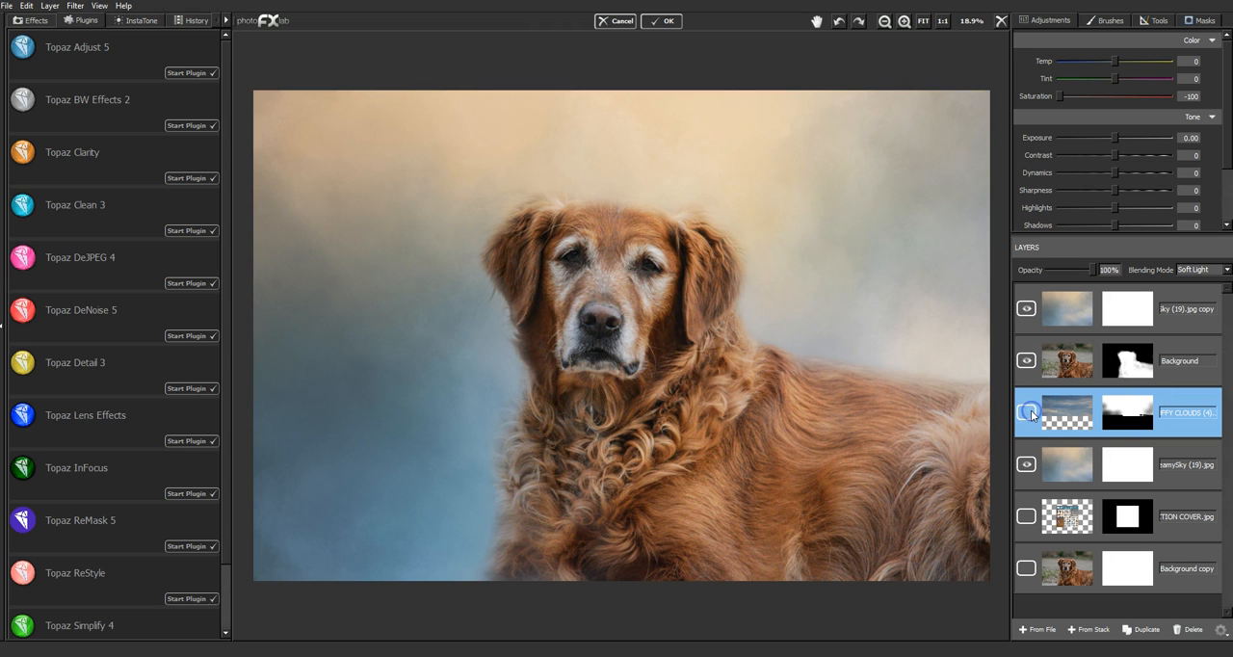
click(1029, 412)
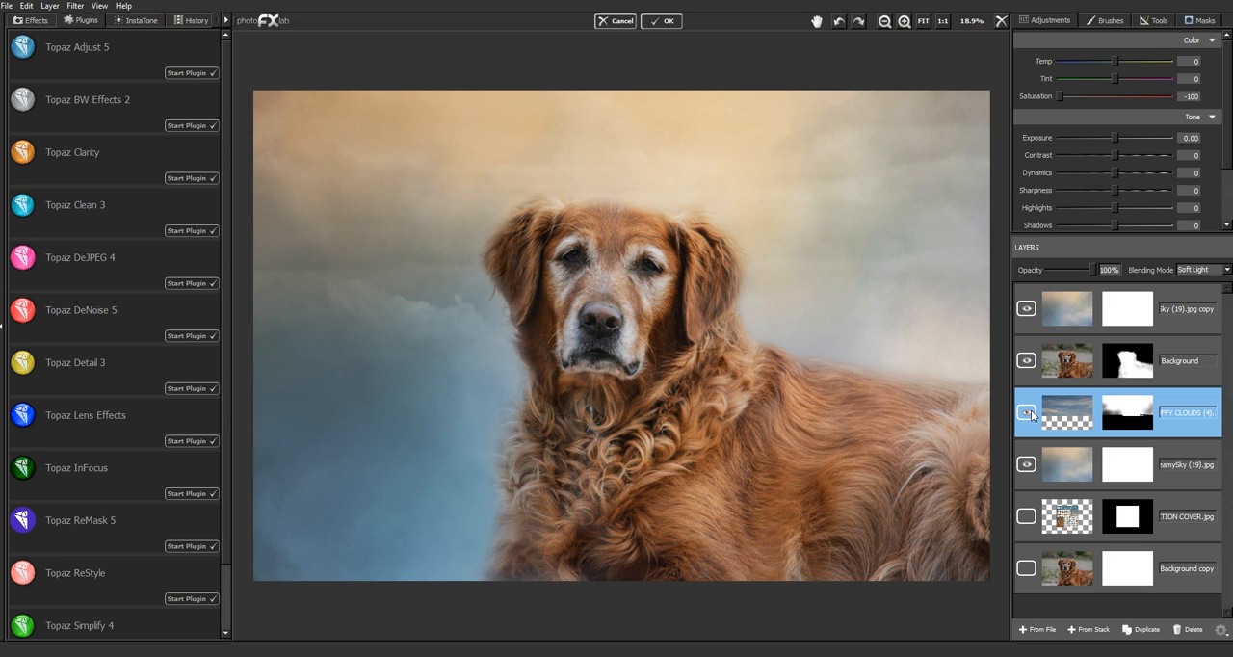
- Try the clouds layer with saturation raised to 100, and return it to -100
click(1057, 99)
drag(1061, 97, 1146, 100)
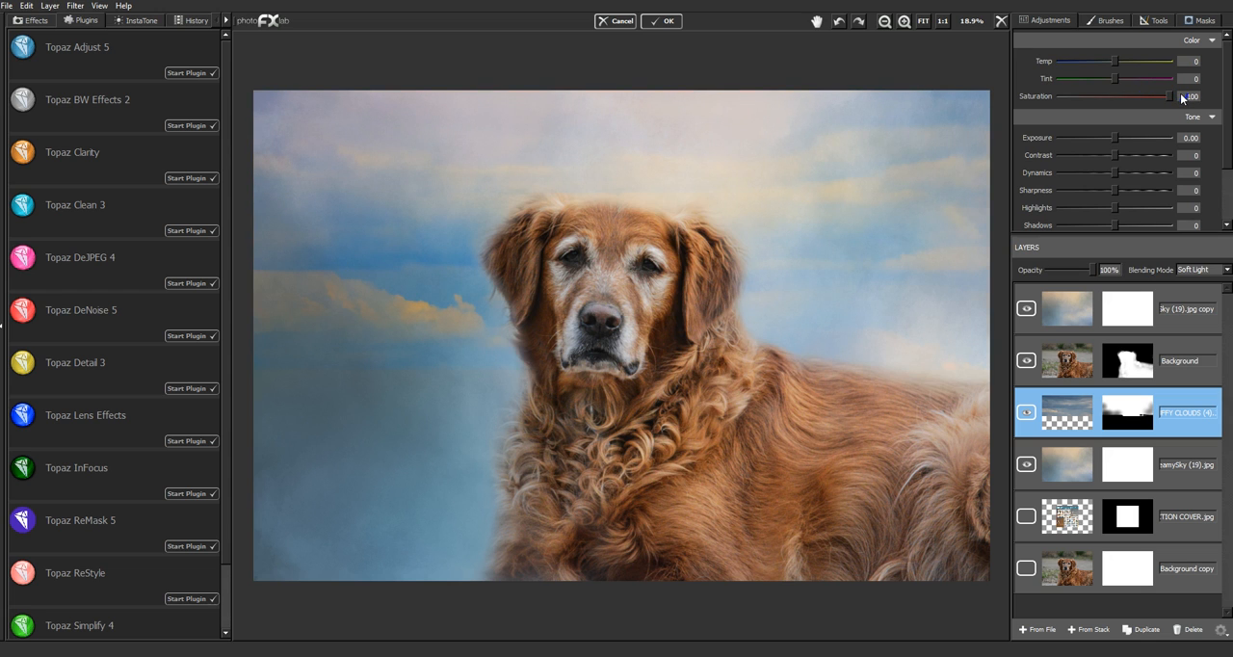
click(1072, 447)
click(1027, 412)
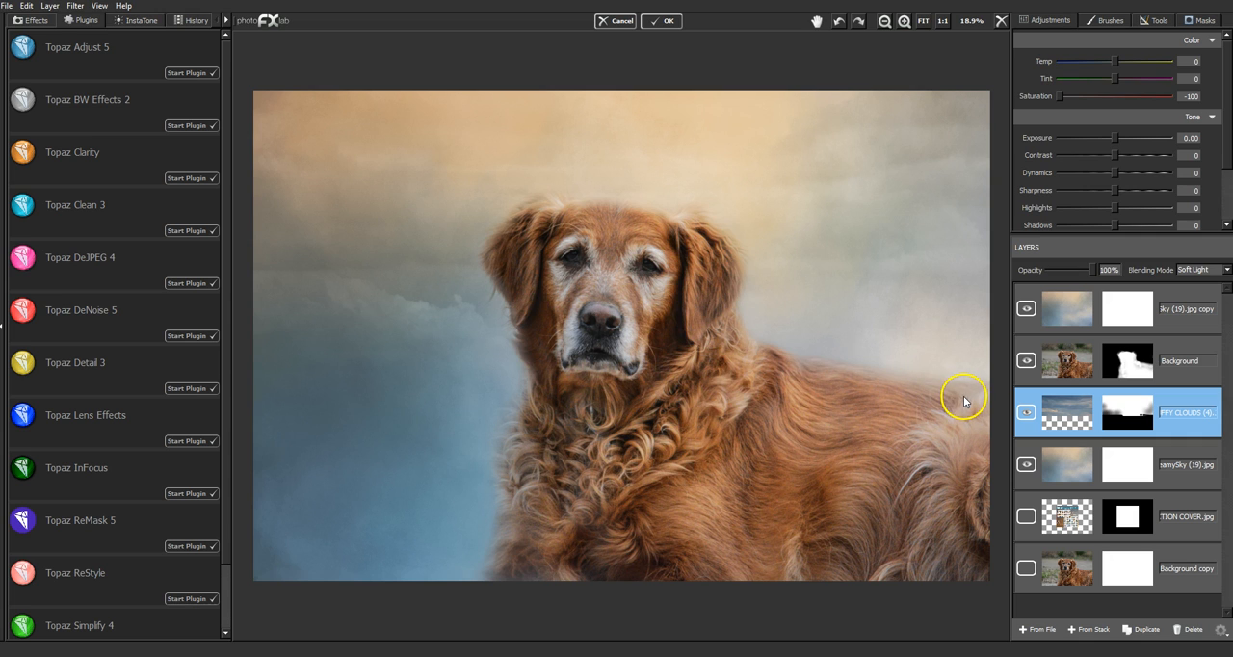
- Create a merged layer from the layer stack above the top sky copy layer
click(1183, 302)
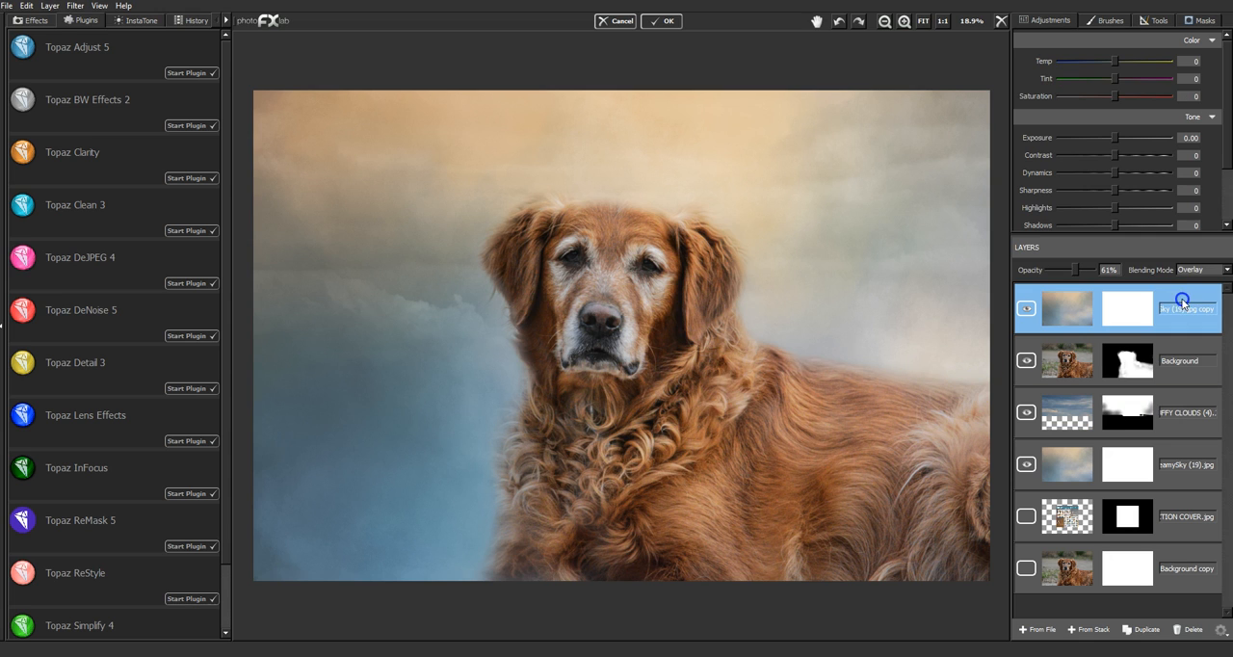
click(1094, 629)
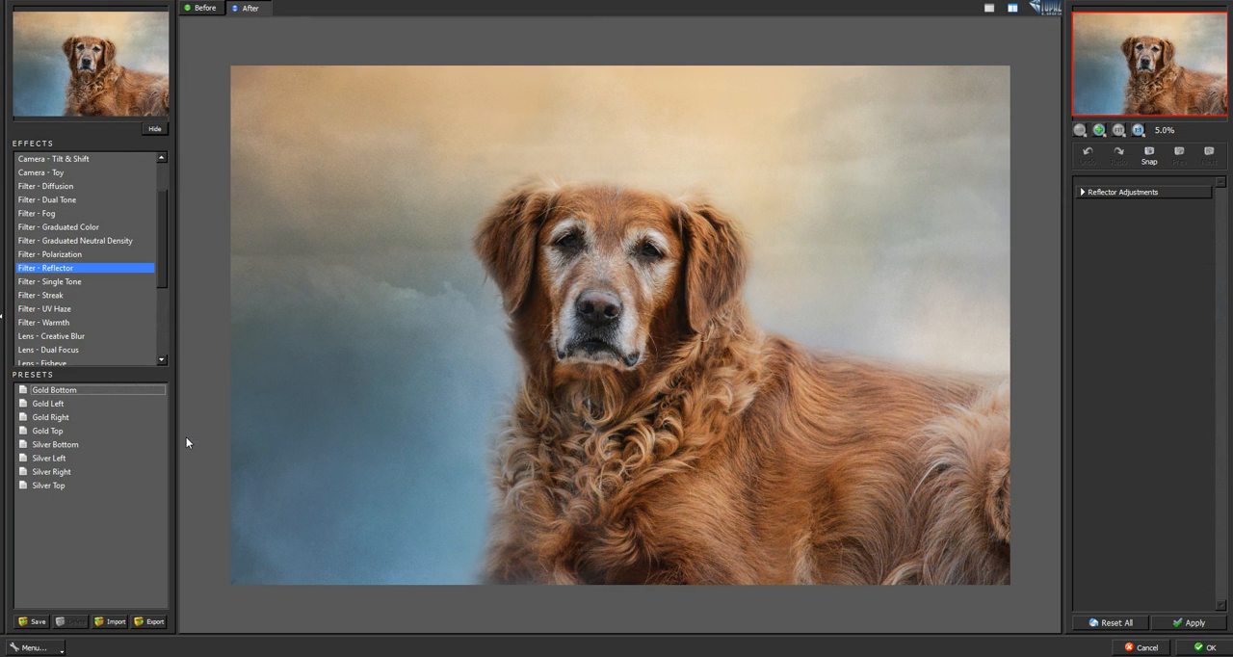
- Preview the Gold Left, Gold Right, Gold Top and Gold Bottom presets of the Lens Effects reflector filter on the merged image
click(73, 405)
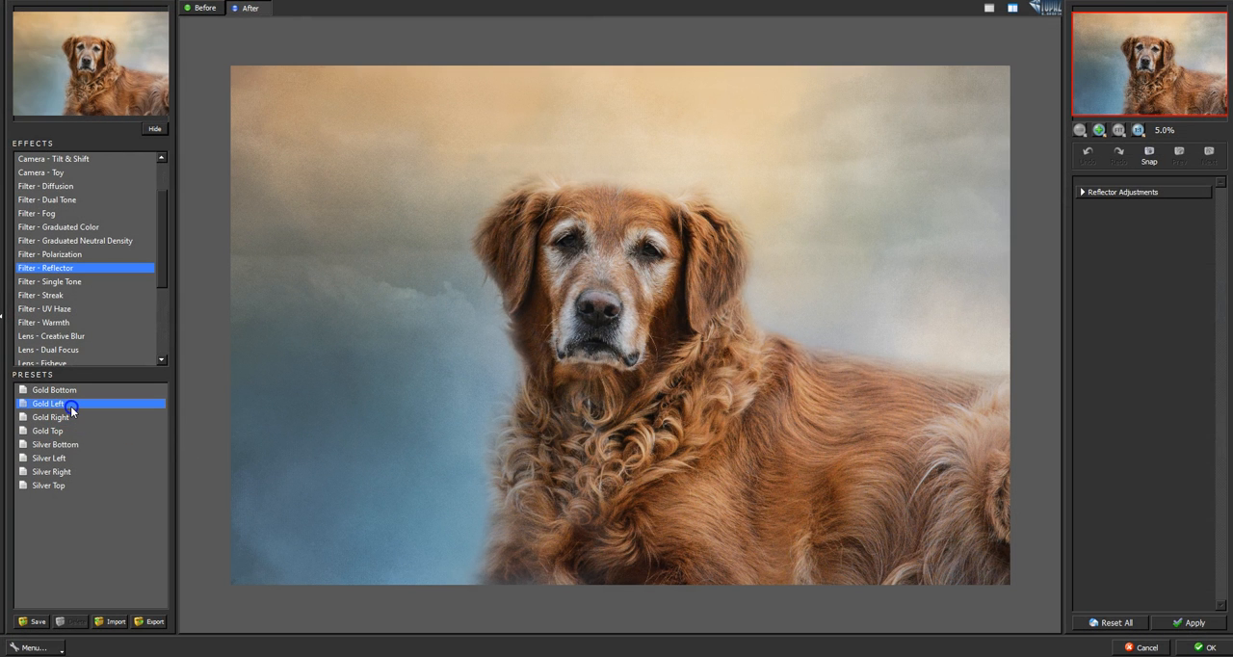
click(70, 405)
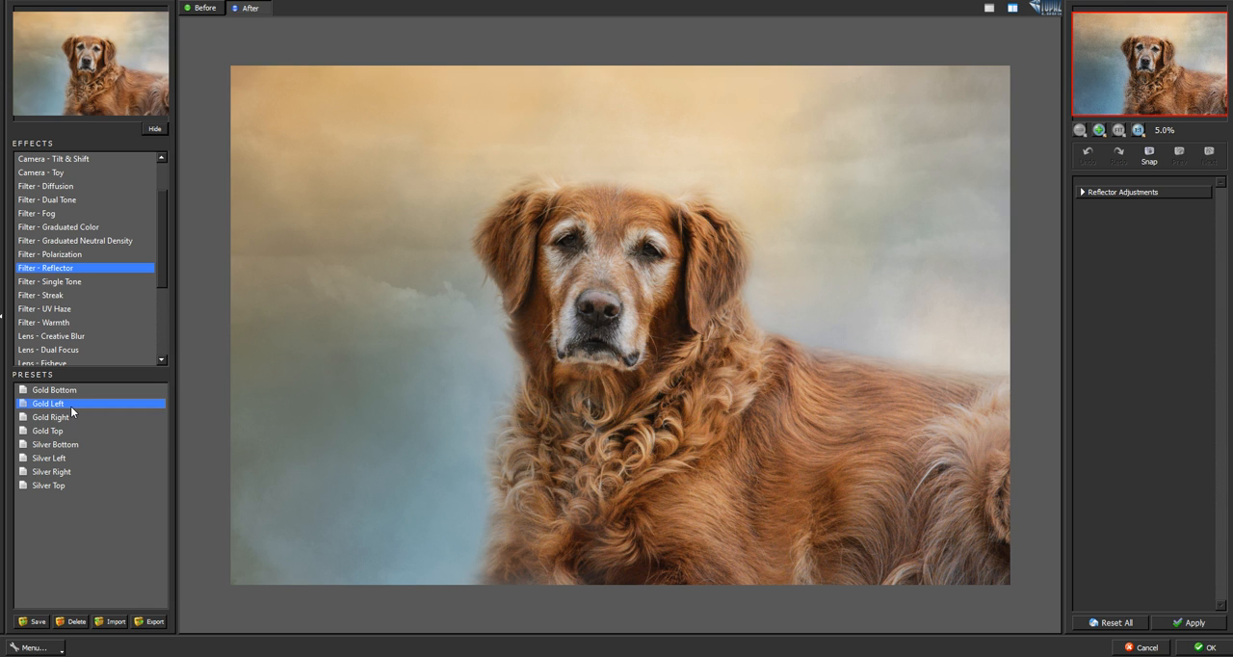
click(71, 417)
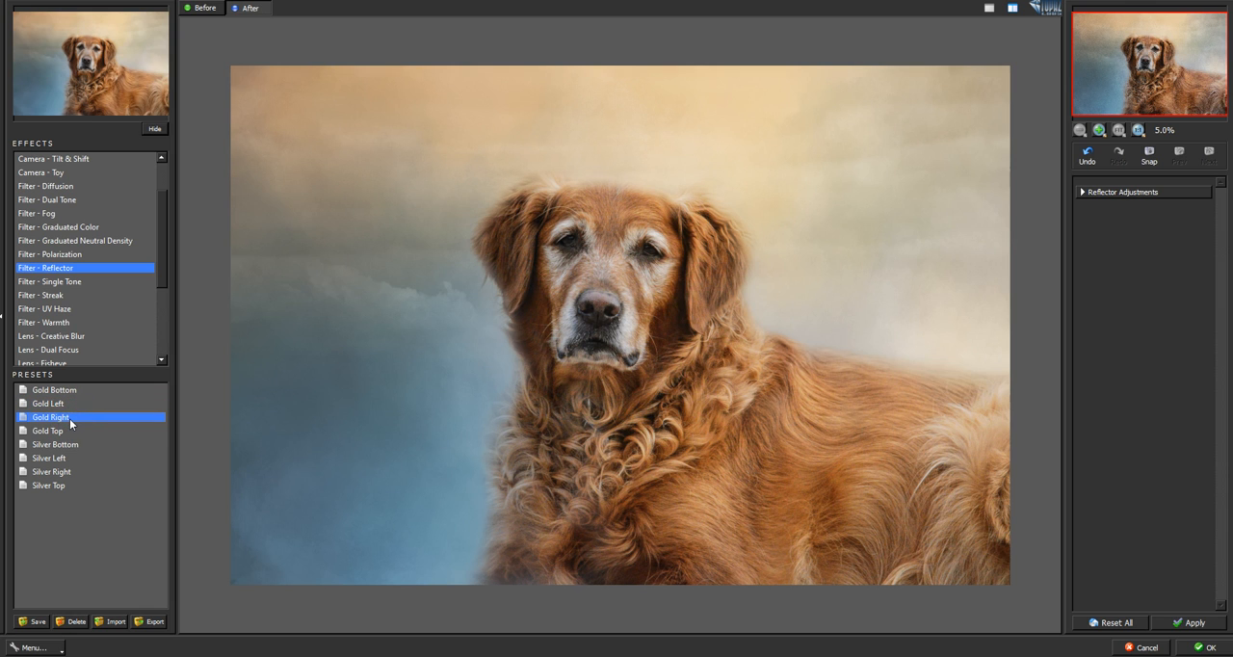
click(65, 431)
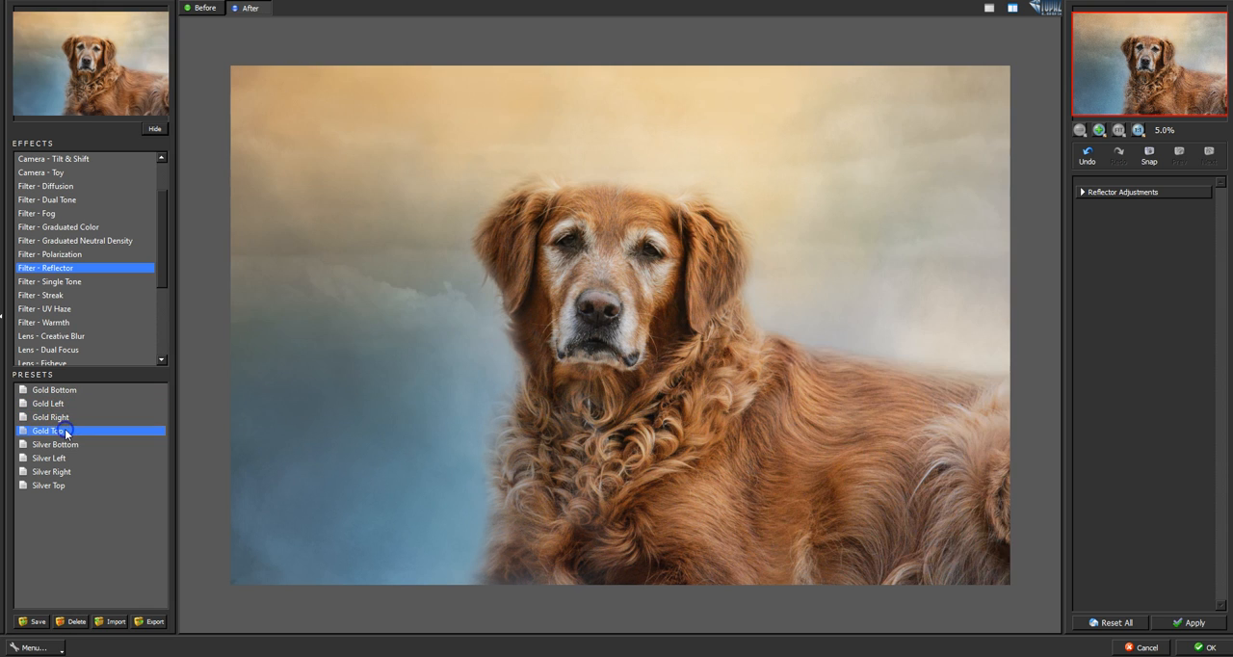
click(73, 391)
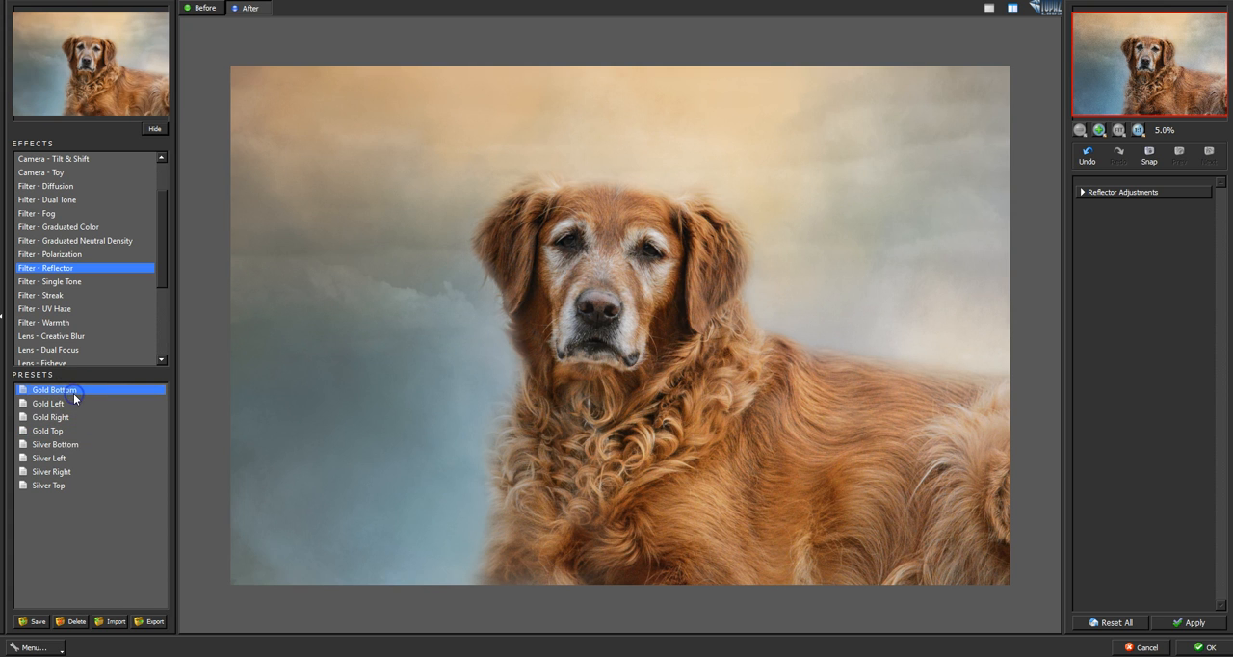
- Try the Graduated Neutral Density filter with the Bottom Quarter 2 Stops preset, and leave Lens Effects without applying it
click(116, 243)
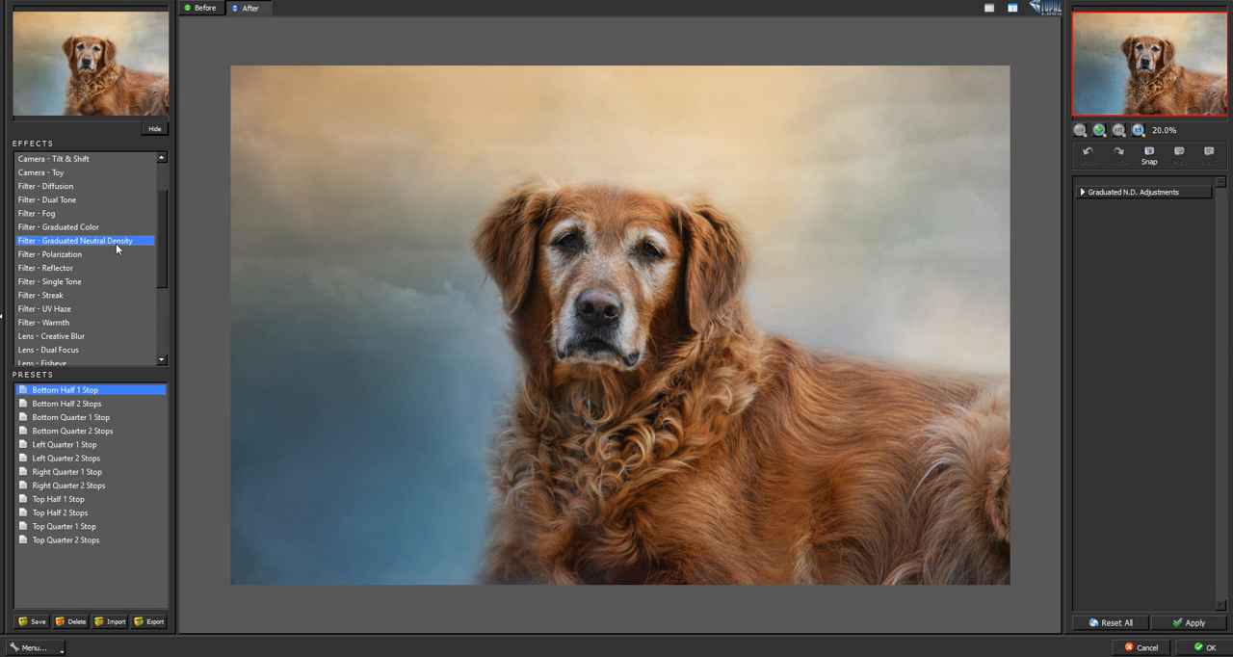
click(82, 430)
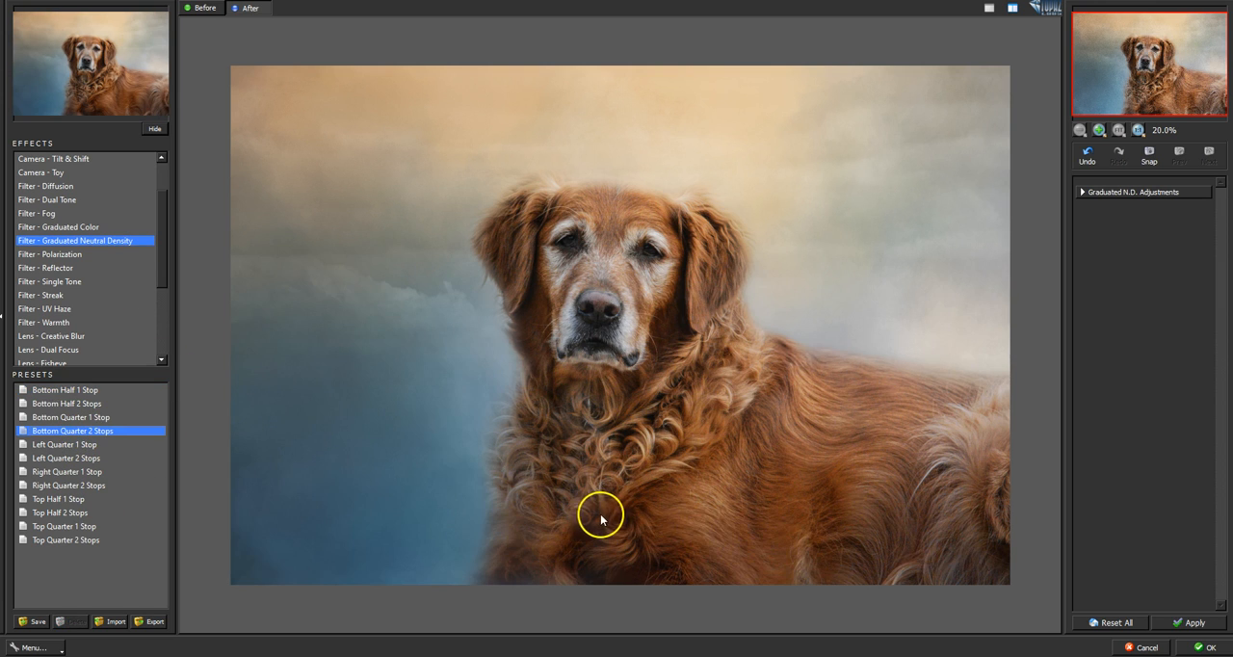
click(703, 525)
click(703, 524)
click(1139, 647)
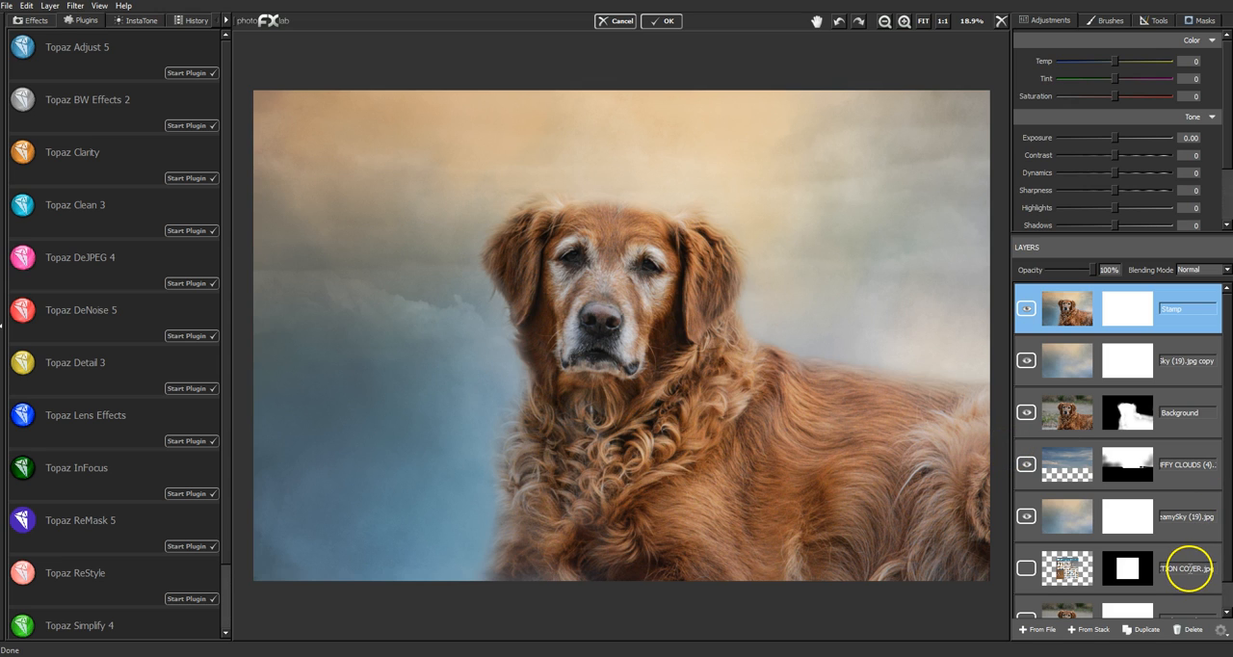
- Move the hidden collection cover layer to the top of the layer stack and make it visible
click(1170, 554)
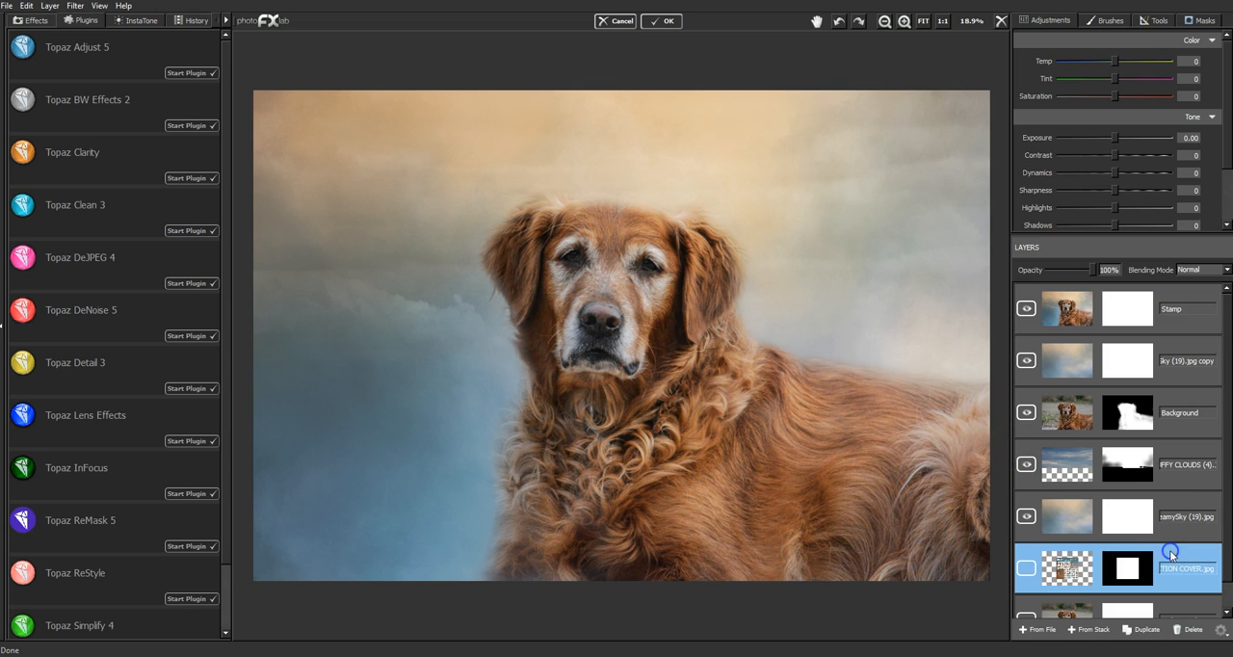
click(1076, 576)
drag(1076, 577, 1110, 304)
click(1026, 309)
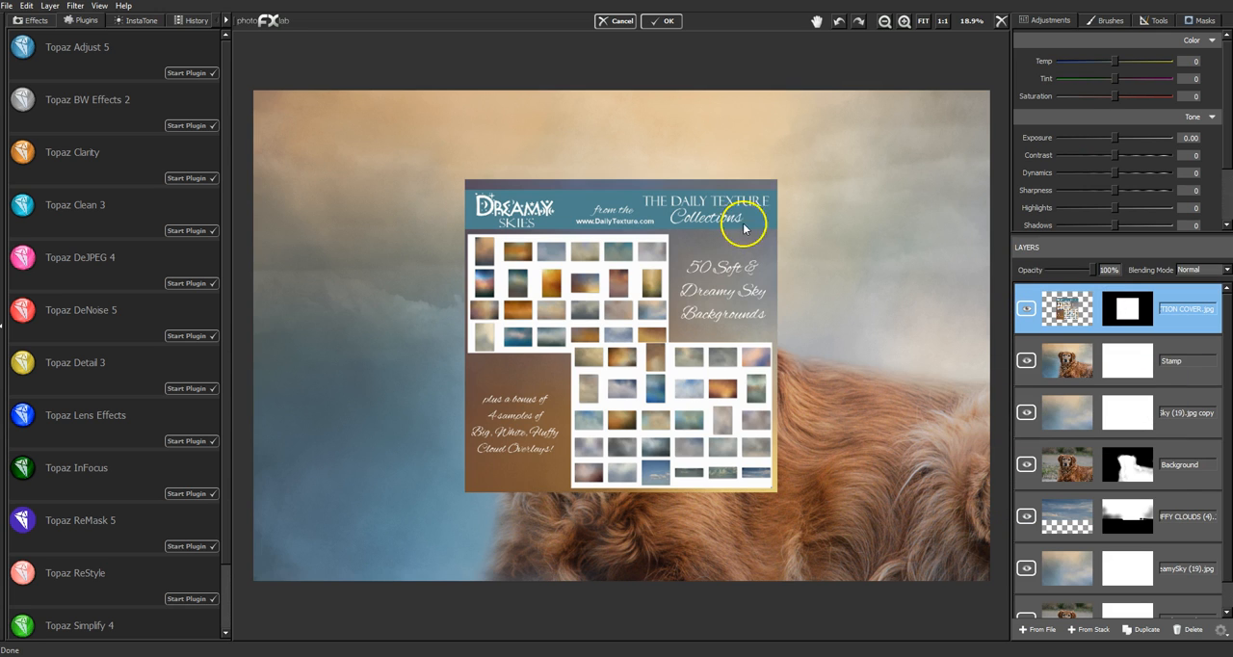
- Move the collection cover to the lower-left corner of the photo and scale it down slightly to uncover the dog's face
click(1154, 20)
click(1128, 42)
drag(480, 395, 285, 464)
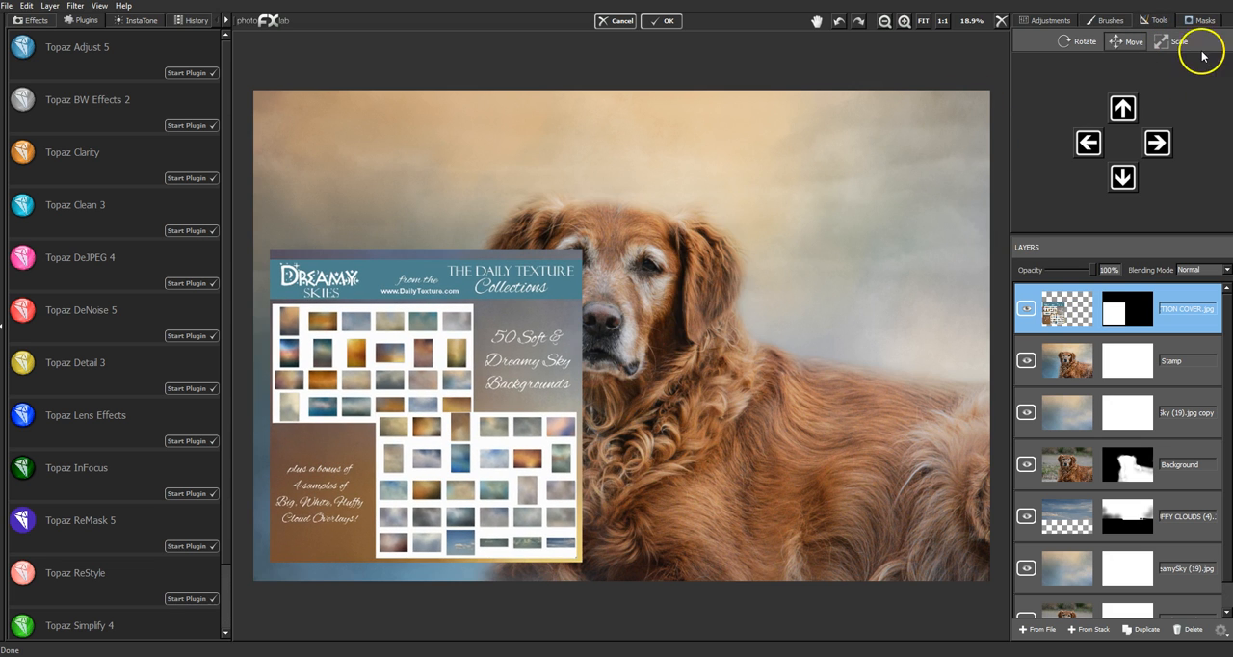
click(1172, 42)
drag(494, 339, 440, 426)
click(1128, 42)
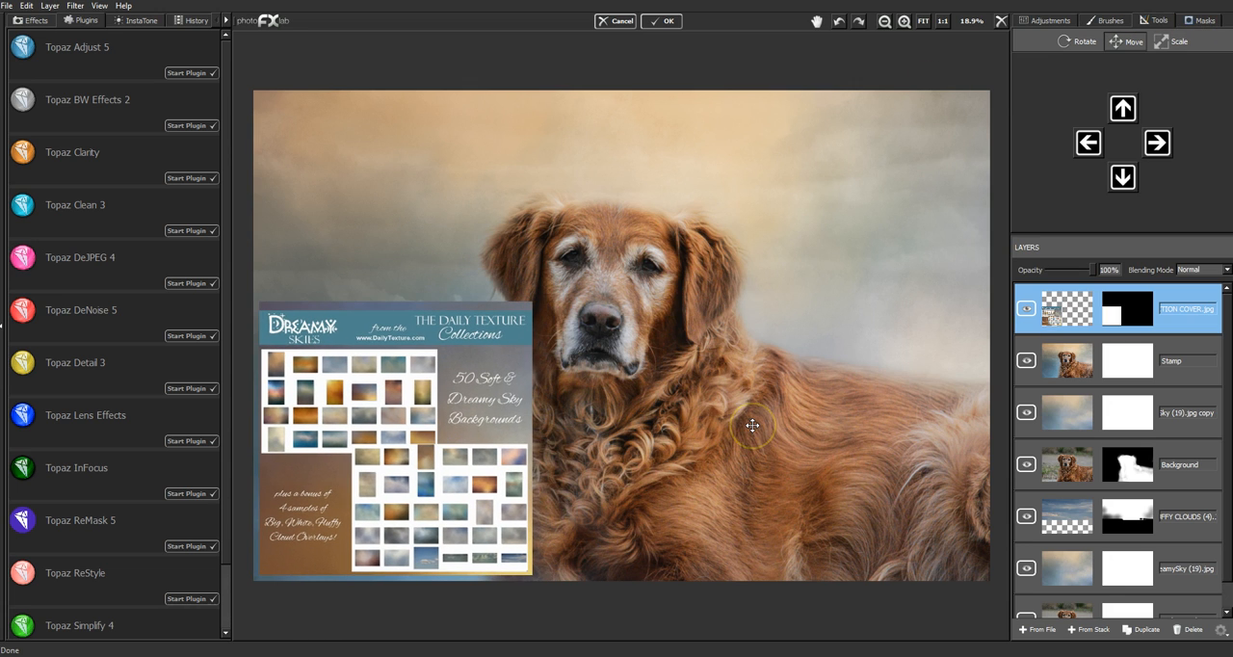